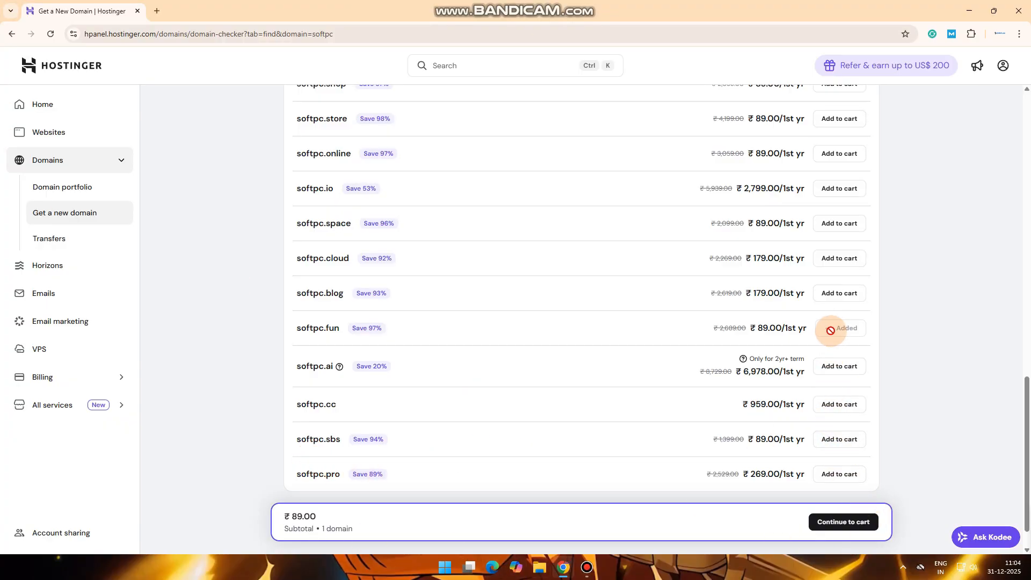
# Purchase the softpc.fun domain in Hostinger and skip the website-building offer
pyautogui.moveTo(298, 330); pyautogui.dragTo(341, 327)
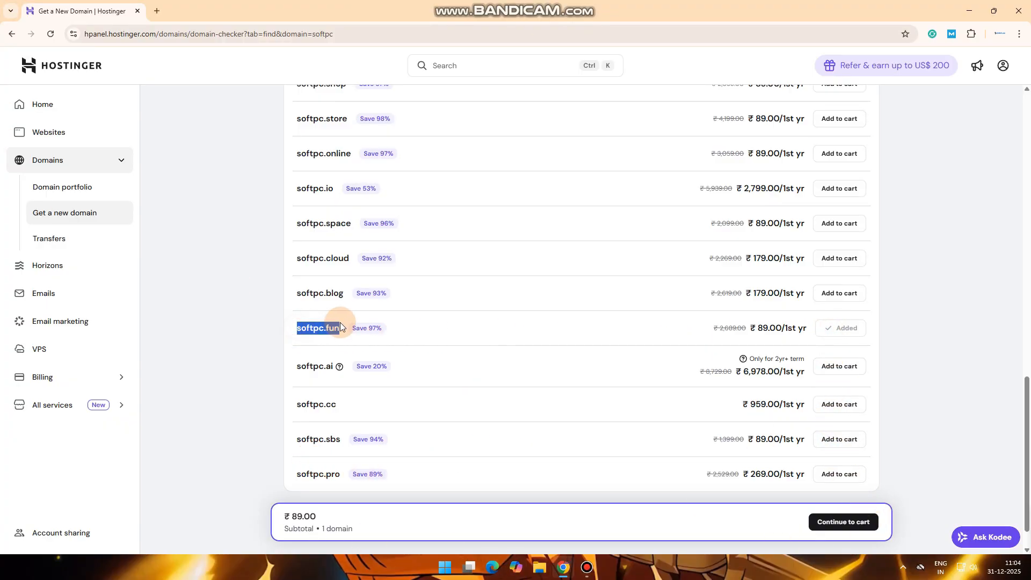
pyautogui.click(853, 522)
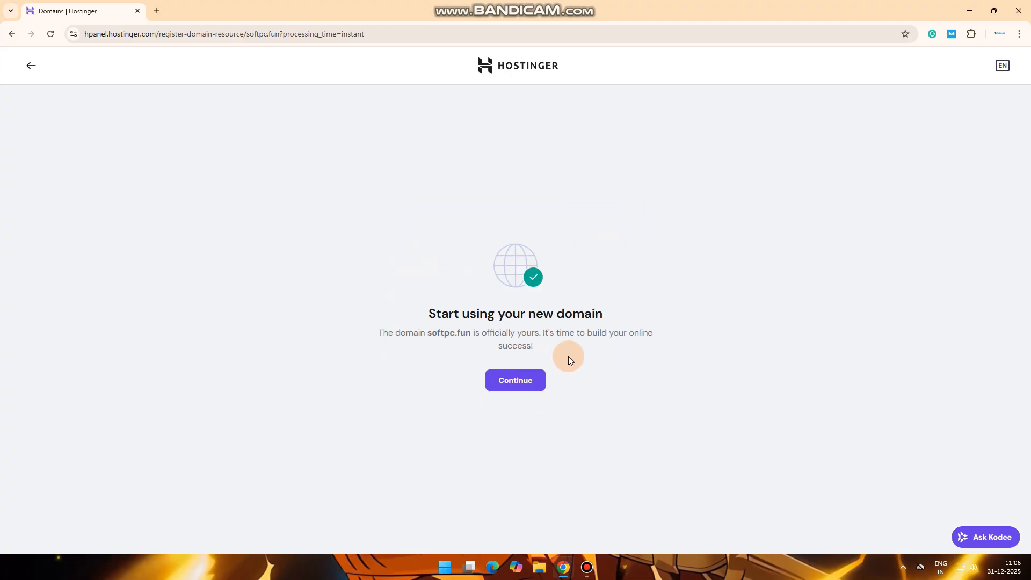
pyautogui.click(497, 388)
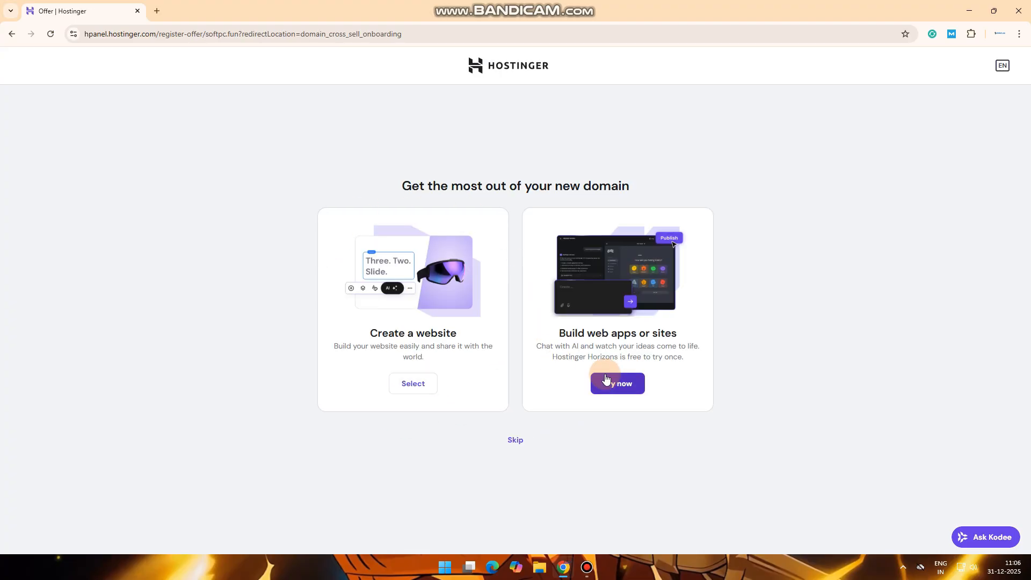
pyautogui.click(520, 446)
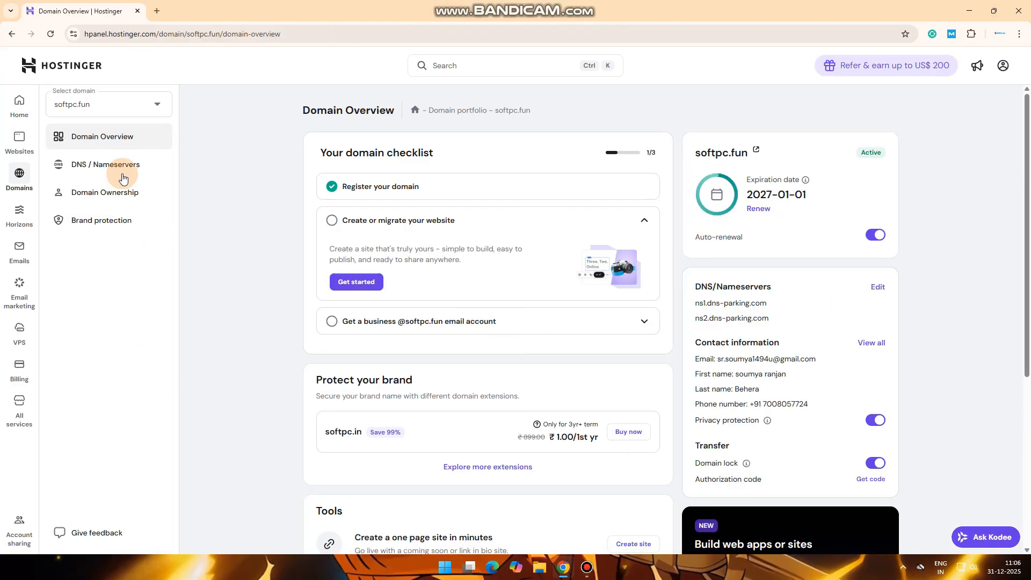
# Open softpc.fun's DNS / Nameservers page and delete the A record pointing to 84.32.84.32
pyautogui.moveTo(499, 113); pyautogui.dragTo(541, 108)
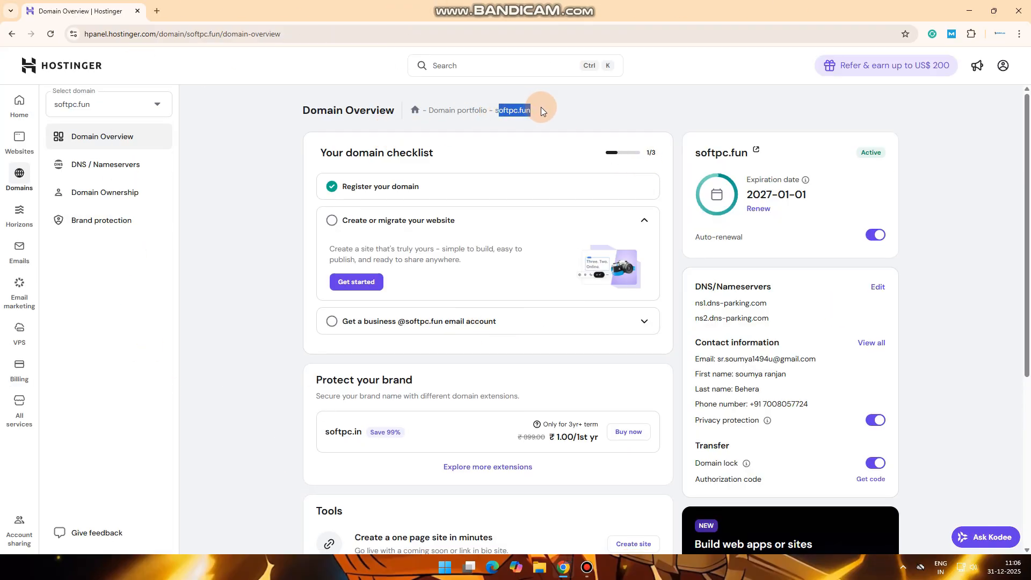
pyautogui.click(559, 132)
pyautogui.click(141, 171)
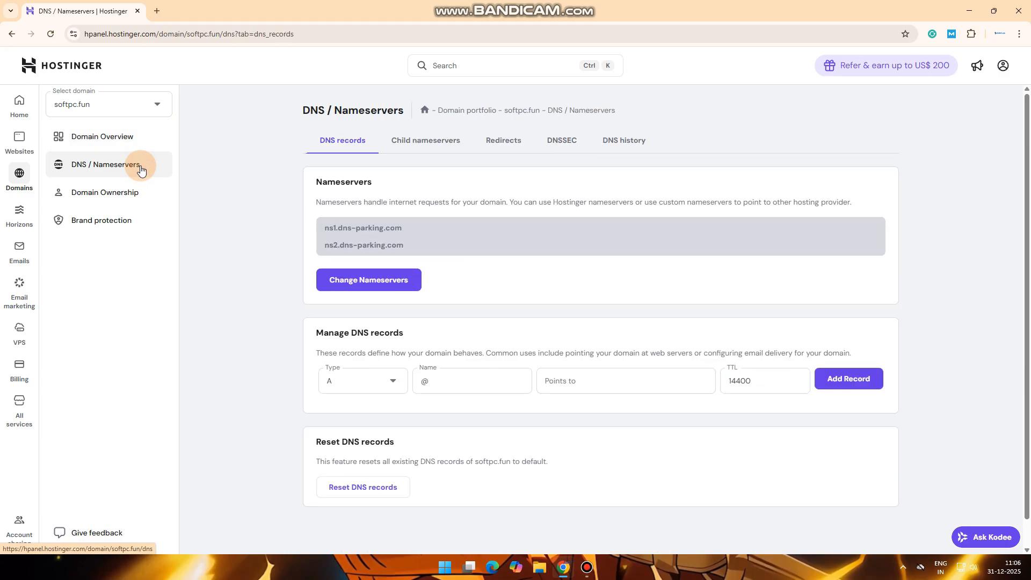
pyautogui.moveTo(1027, 279); pyautogui.dragTo(1027, 476)
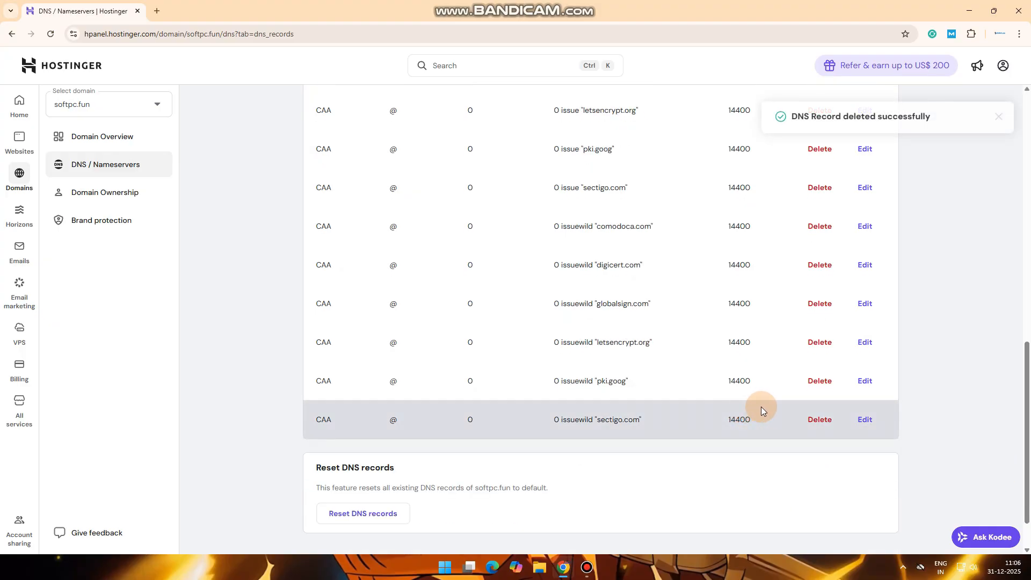
pyautogui.moveTo(1026, 454); pyautogui.dragTo(1026, 300)
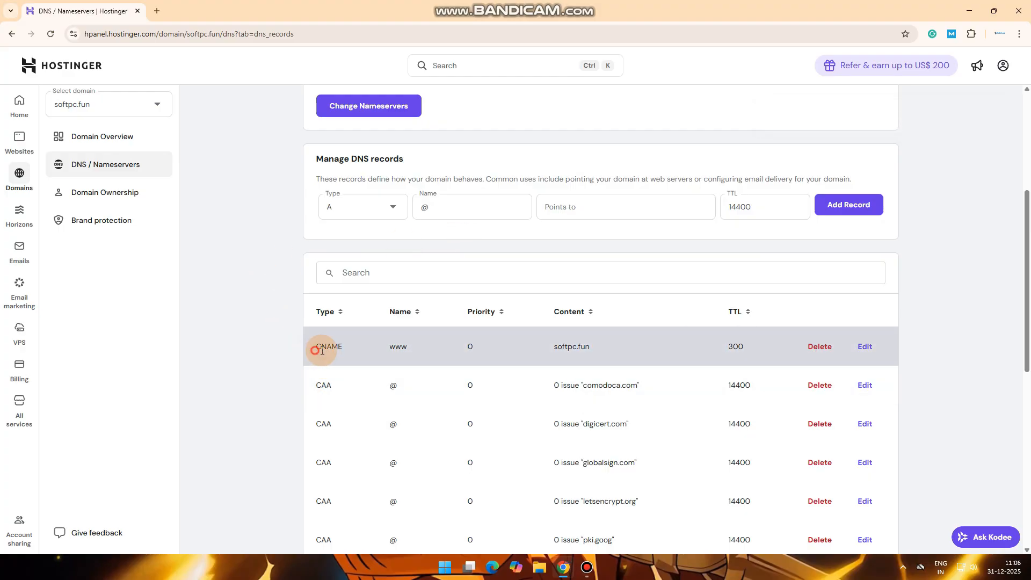
pyautogui.moveTo(315, 350); pyautogui.dragTo(371, 351)
pyautogui.click(526, 345)
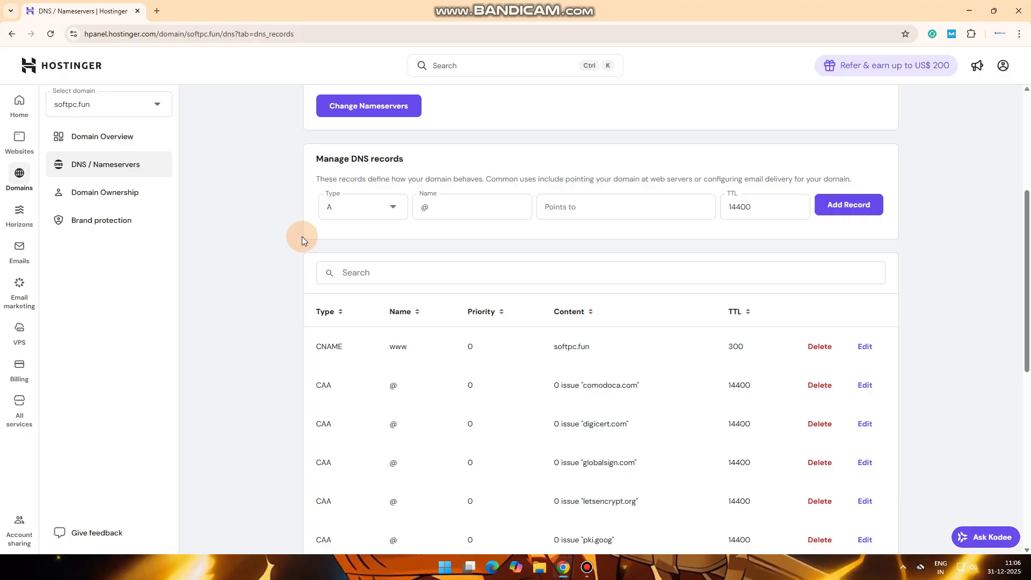
pyautogui.scroll(-4, 524, 306)
pyautogui.moveTo(1029, 358); pyautogui.dragTo(1018, 181)
# Search for cloudflare in a new Chrome tab and log in to the Cloudflare dashboard
pyautogui.click(166, 11)
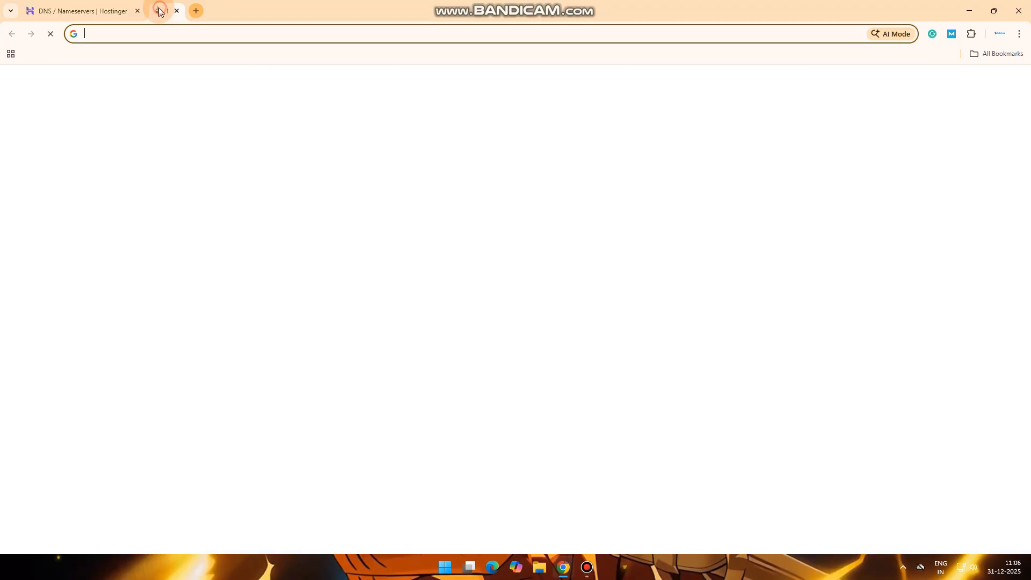
pyautogui.click(149, 33)
pyautogui.write('cloudflare')
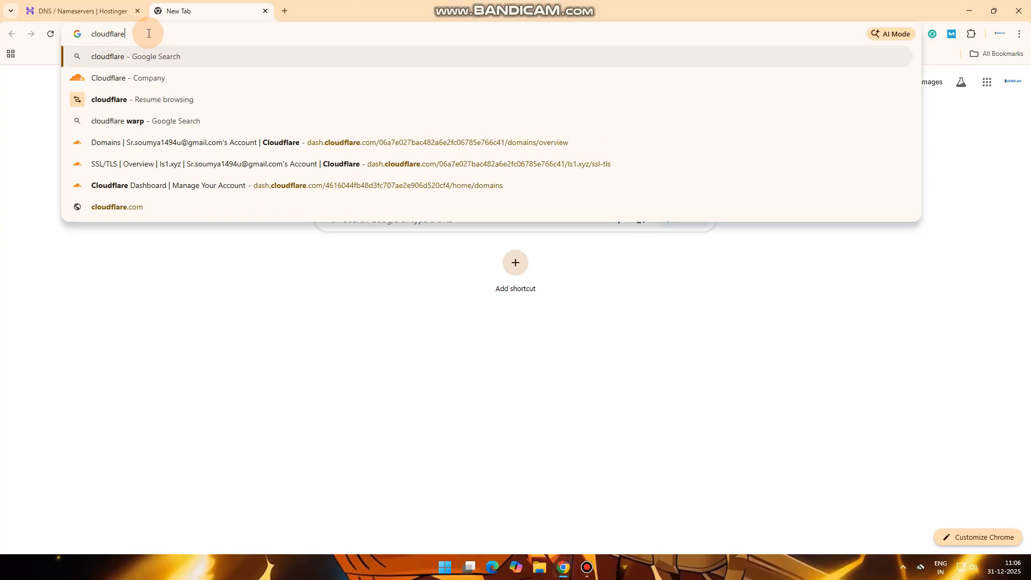
pyautogui.press('Return')
pyautogui.click(154, 167)
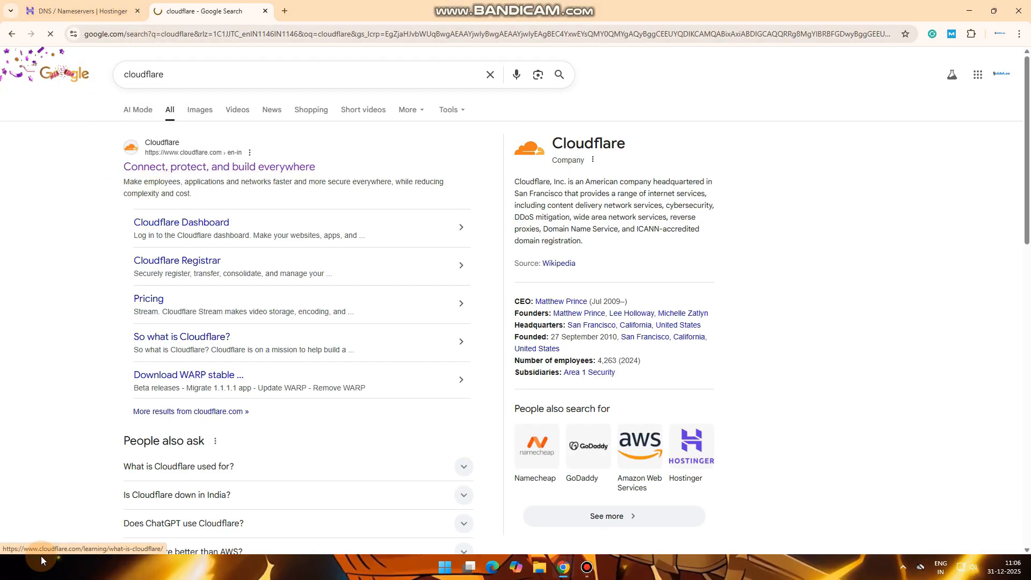
pyautogui.click(797, 104)
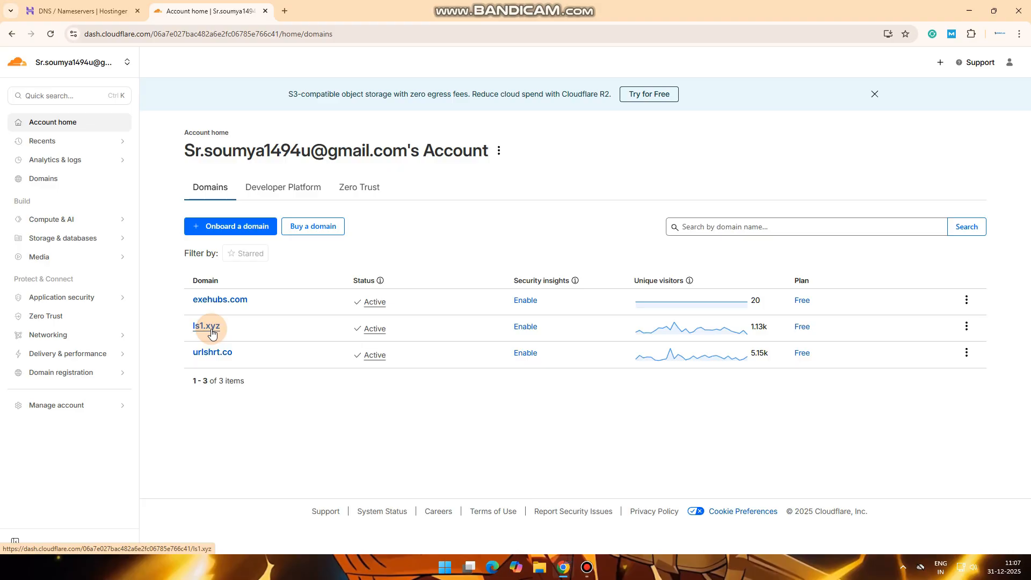
# Onboard softpc.fun in Cloudflare, pasting the name copied from Hostinger, using Quick scan
pyautogui.click(237, 226)
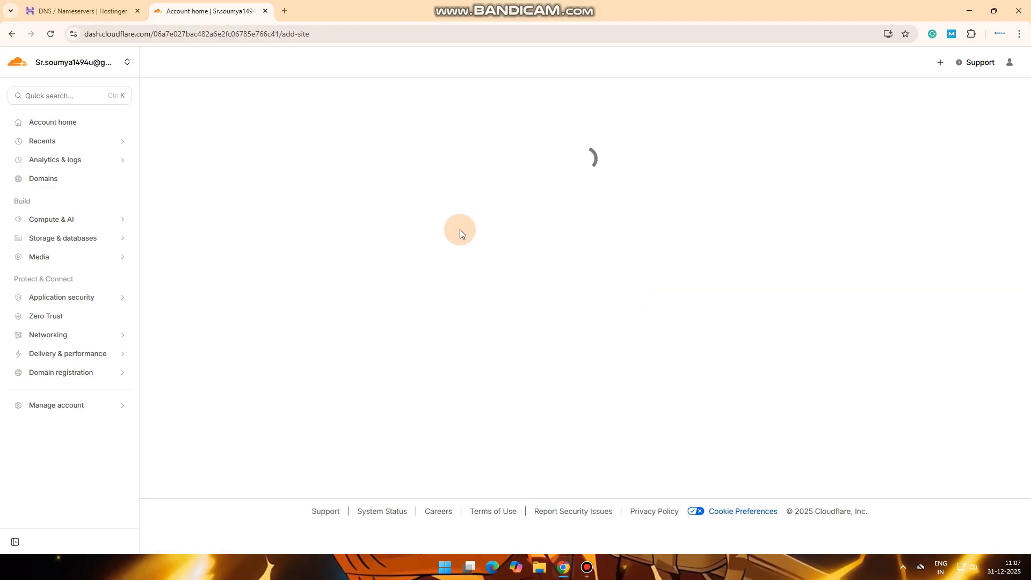
pyautogui.click(320, 184)
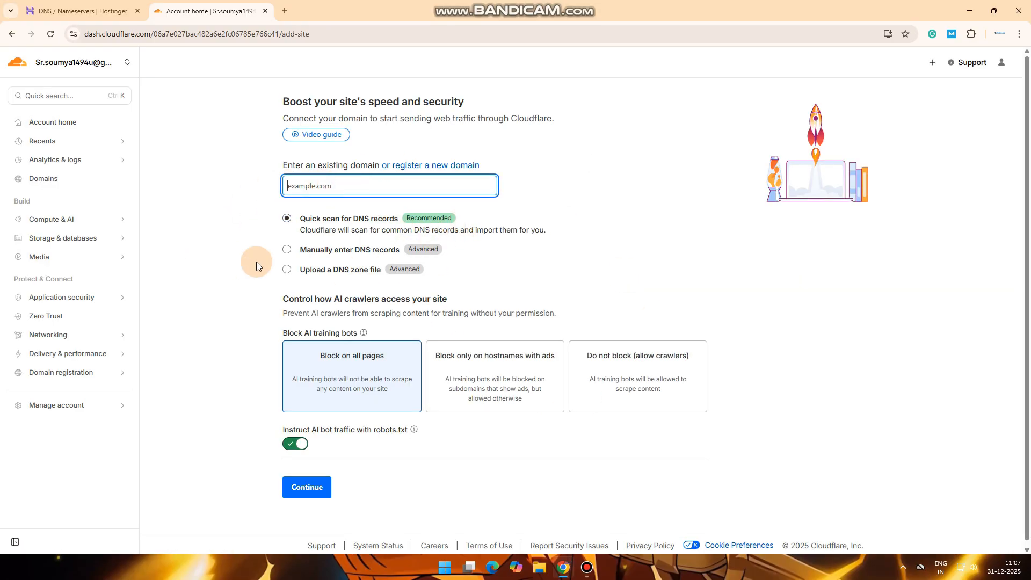
pyautogui.click(82, 7)
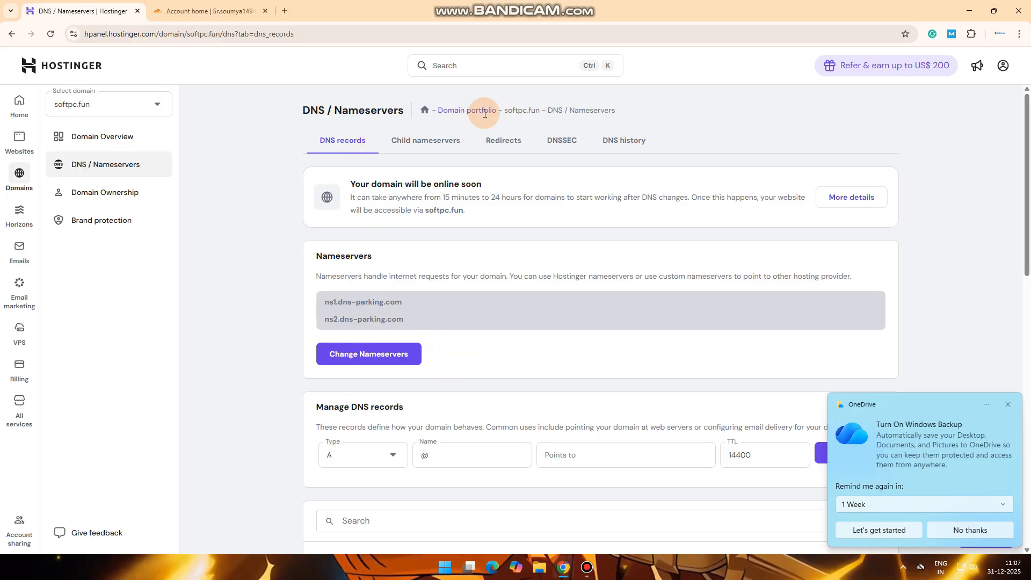
pyautogui.moveTo(505, 111); pyautogui.dragTo(539, 114)
pyautogui.hotkey('ctrl', 'c')
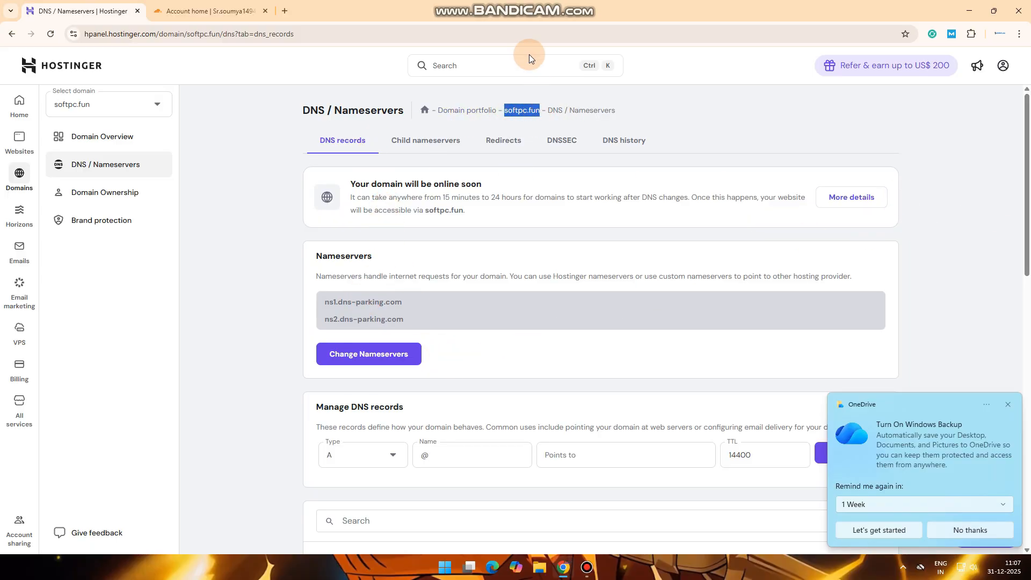
pyautogui.click(209, 10)
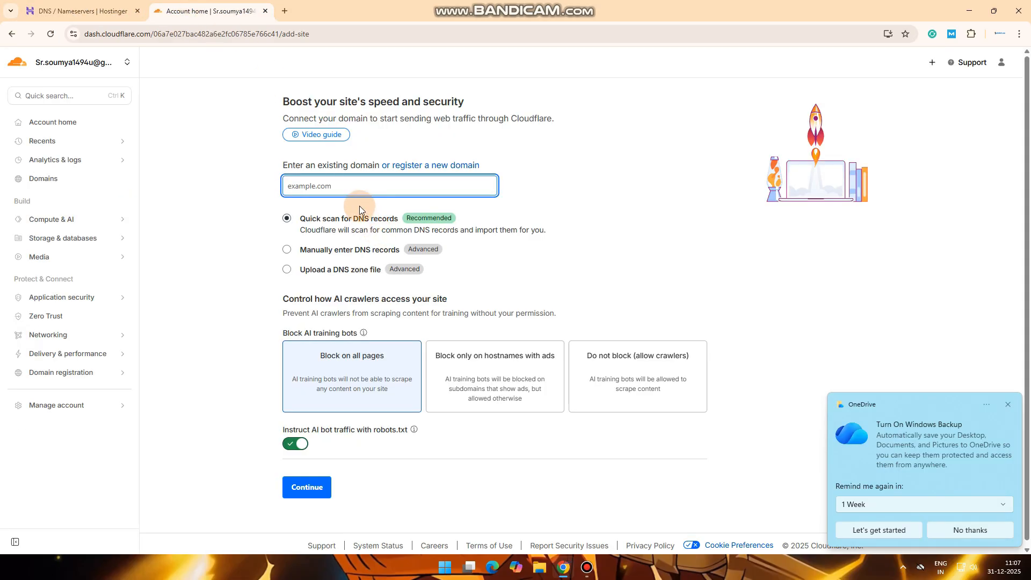
pyautogui.hotkey('ctrl', 'v')
pyautogui.click(566, 195)
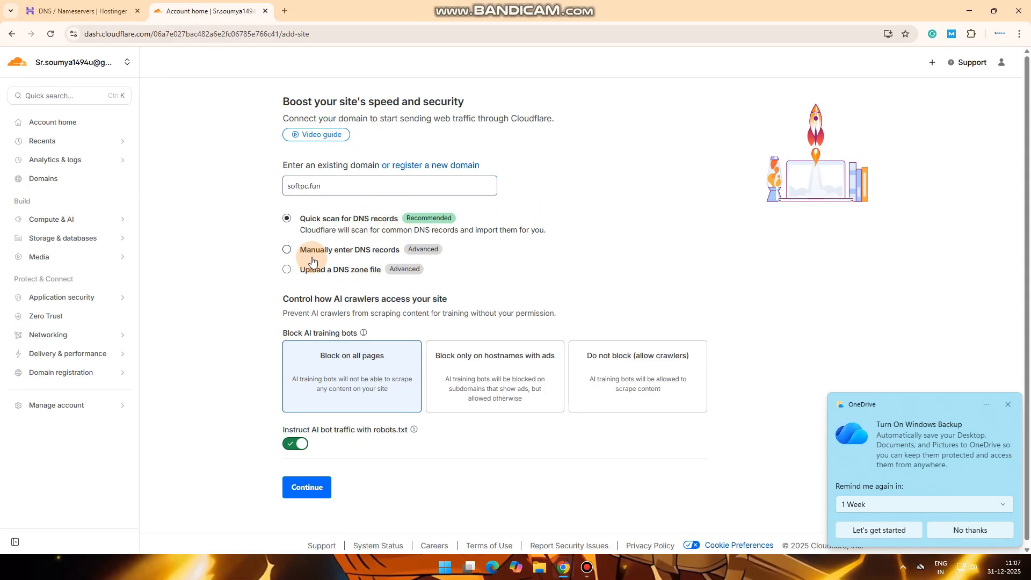
pyautogui.click(307, 490)
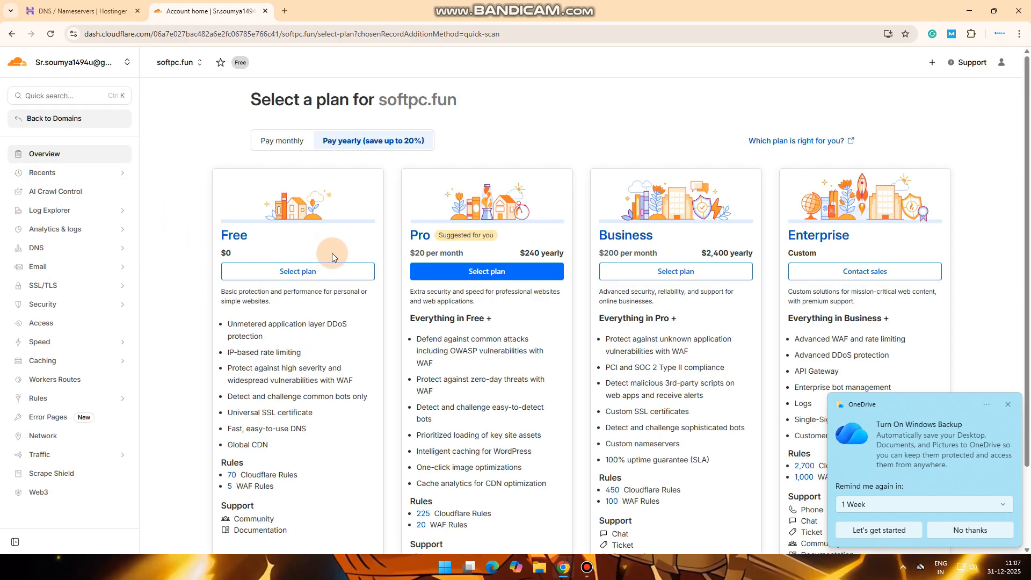
# Choose the Free plan for softpc.fun and accept the scanned DNS records
pyautogui.click(271, 270)
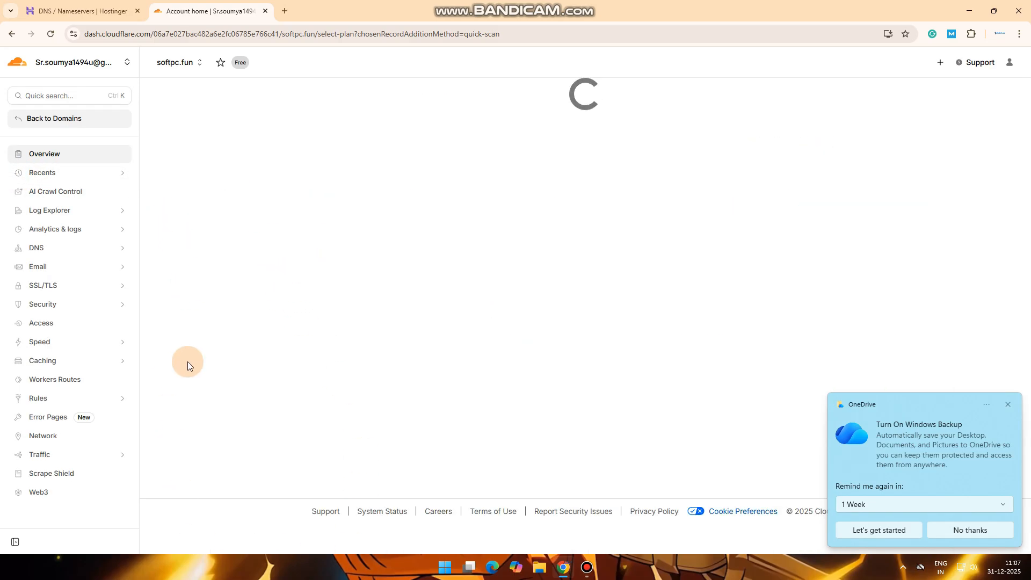
pyautogui.click(1008, 404)
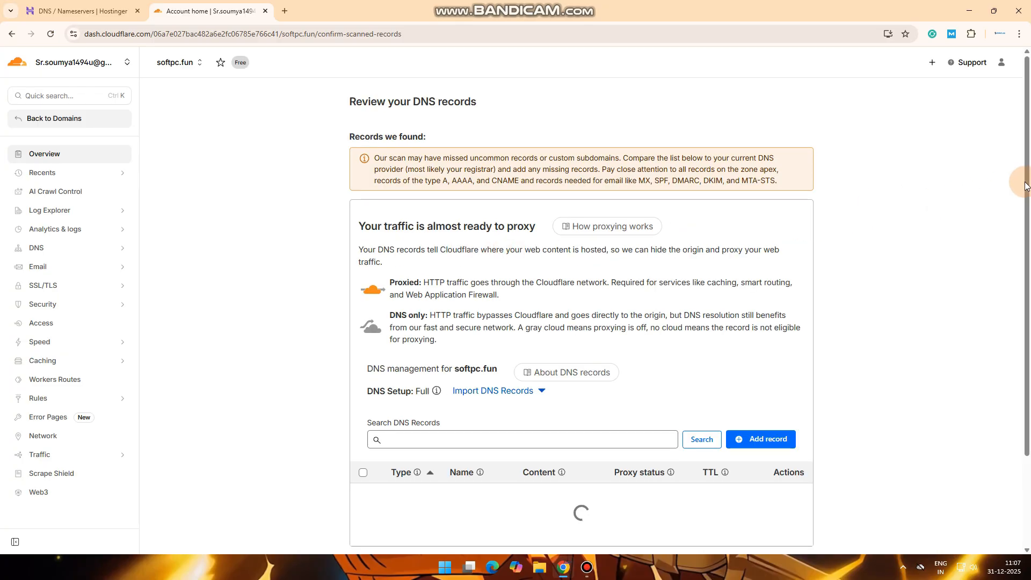
pyautogui.moveTo(1025, 186); pyautogui.dragTo(1029, 430)
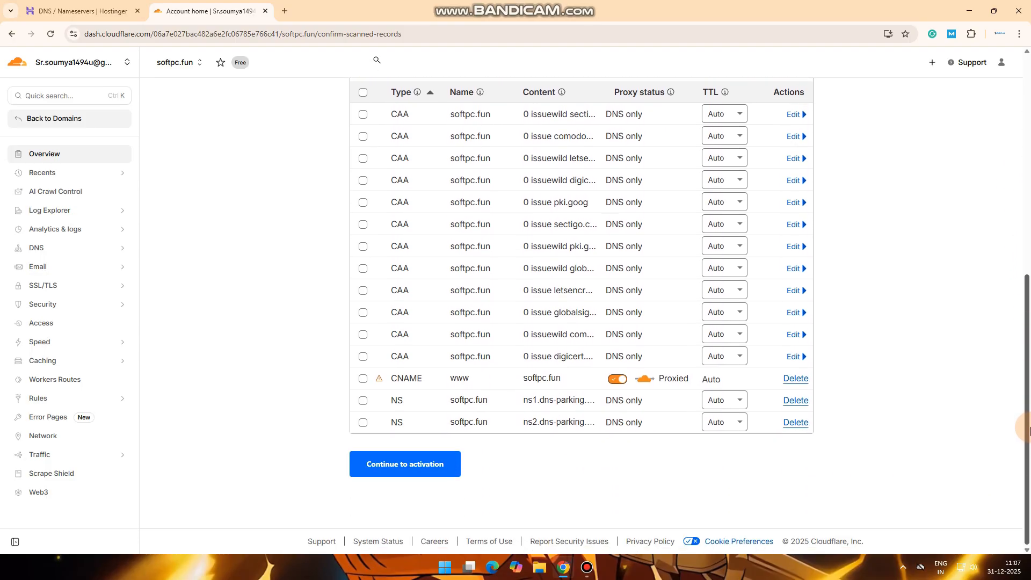
pyautogui.click(401, 465)
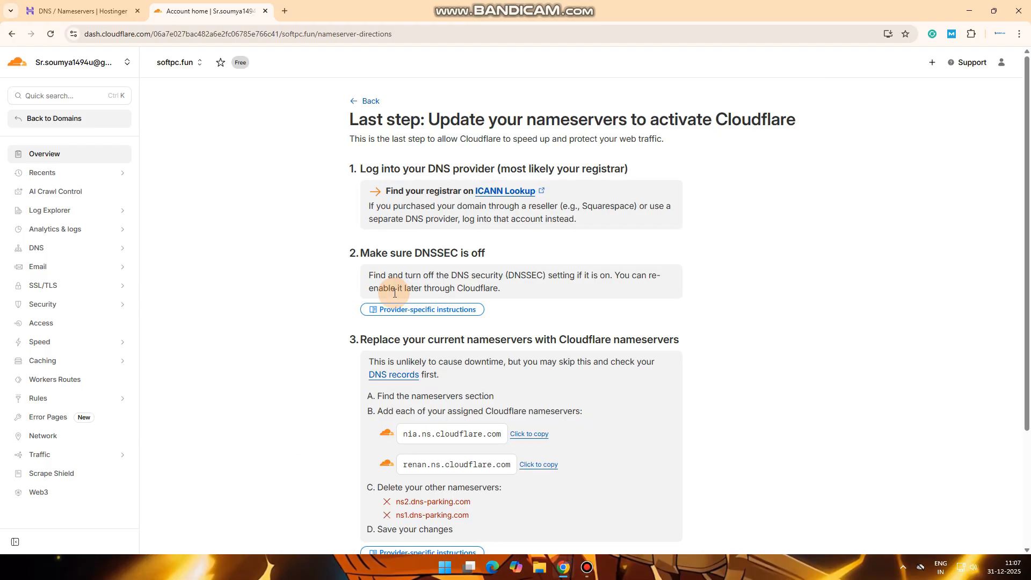
# Copy the nameserver nia.ns.cloudflare.com and return to Hostinger's nameserver page
pyautogui.scroll(-3, 571, 240)
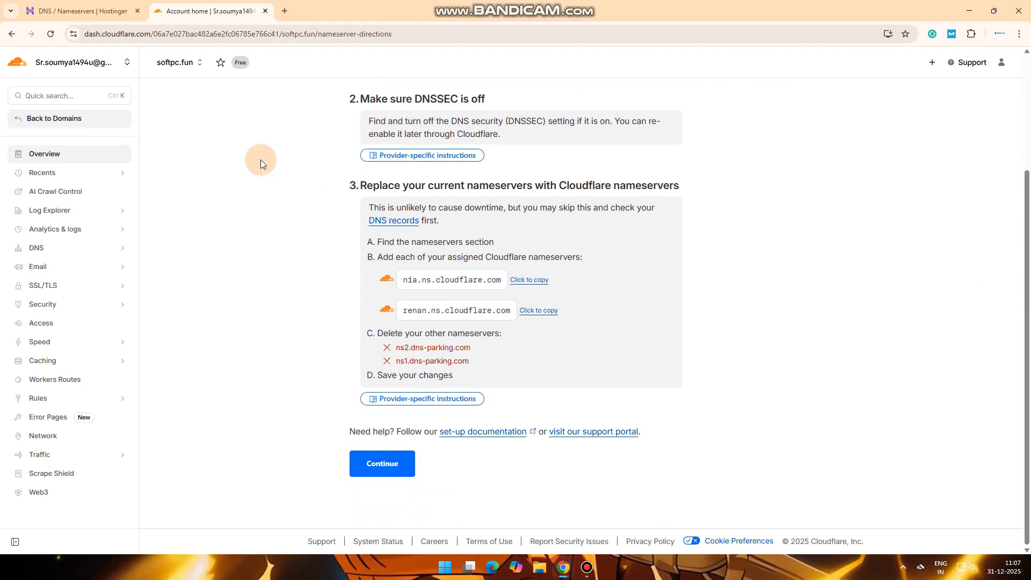
pyautogui.moveTo(359, 185); pyautogui.dragTo(723, 191)
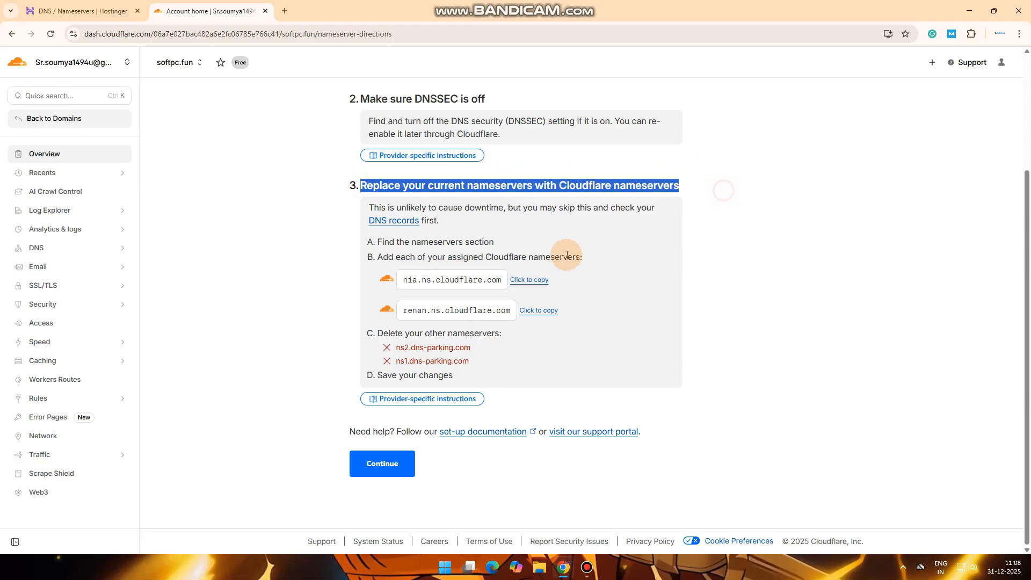
pyautogui.click(529, 280)
pyautogui.click(107, 11)
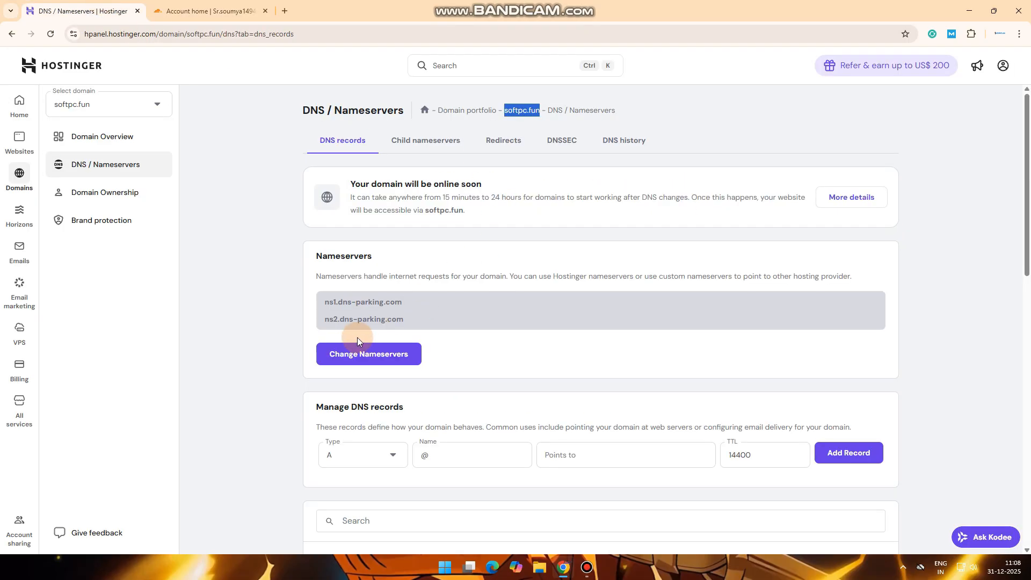
# Switch to custom nameservers, set Nameserver 1 to nia.ns.cloudflare.com and clear Nameserver 2
pyautogui.moveTo(1026, 232); pyautogui.dragTo(1025, 257)
pyautogui.click(400, 288)
pyautogui.click(324, 323)
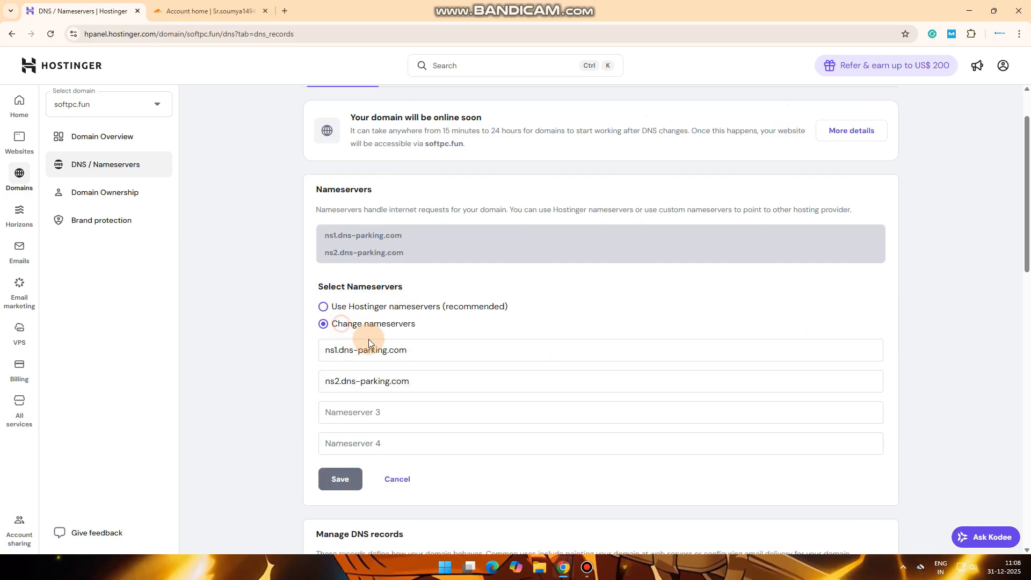
pyautogui.moveTo(435, 349); pyautogui.dragTo(294, 362)
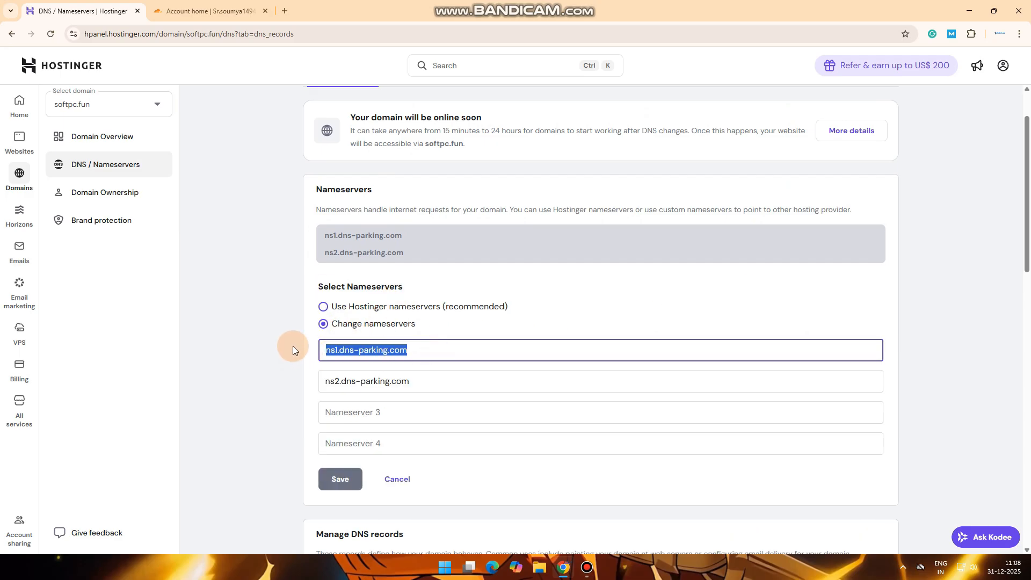
pyautogui.write('nia.ns.cloudflare.com')
pyautogui.moveTo(433, 382); pyautogui.dragTo(265, 395)
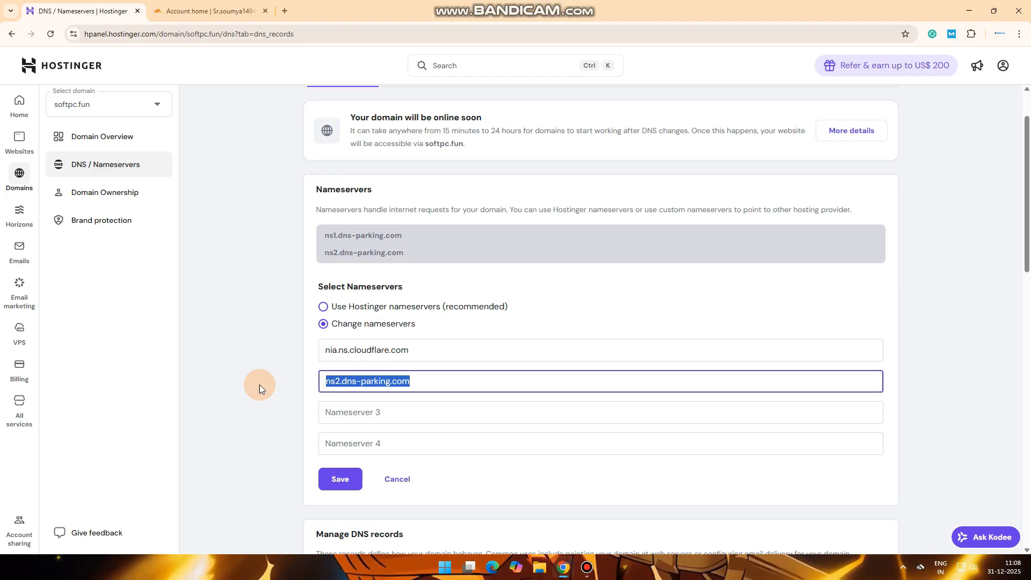
pyautogui.press('BackSpace')
# Set Nameserver 2 to renan.ns.cloudflare.com copied from Cloudflare and save the nameservers
pyautogui.click(210, 11)
pyautogui.click(536, 311)
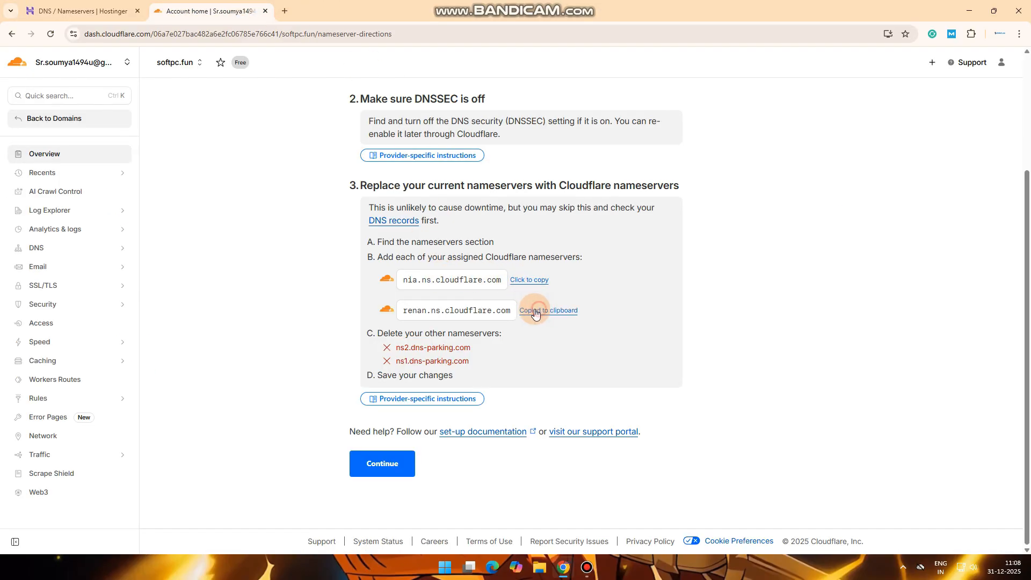
pyautogui.click(83, 11)
pyautogui.click(382, 374)
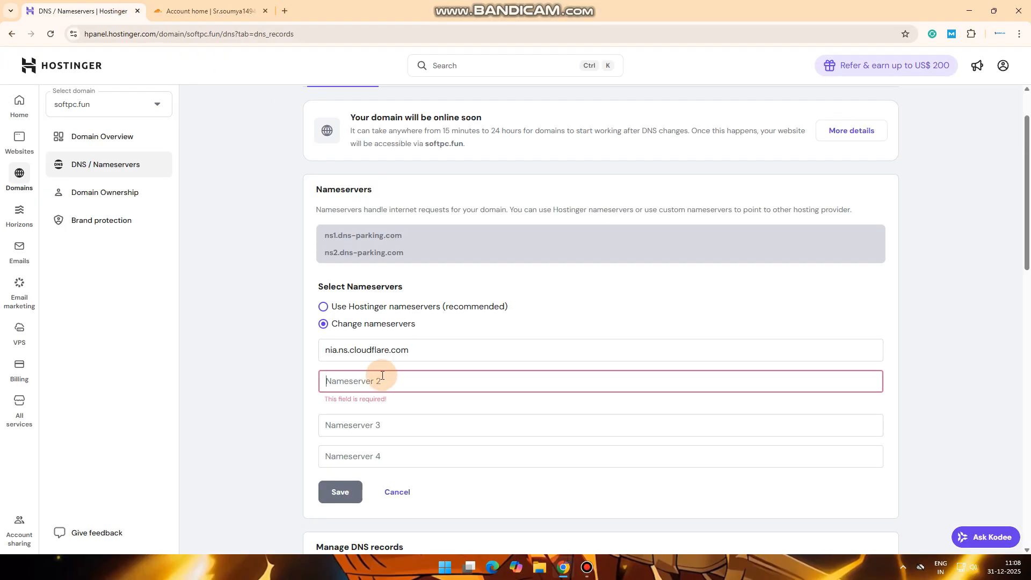
pyautogui.hotkey('ctrl', 'v')
pyautogui.click(340, 492)
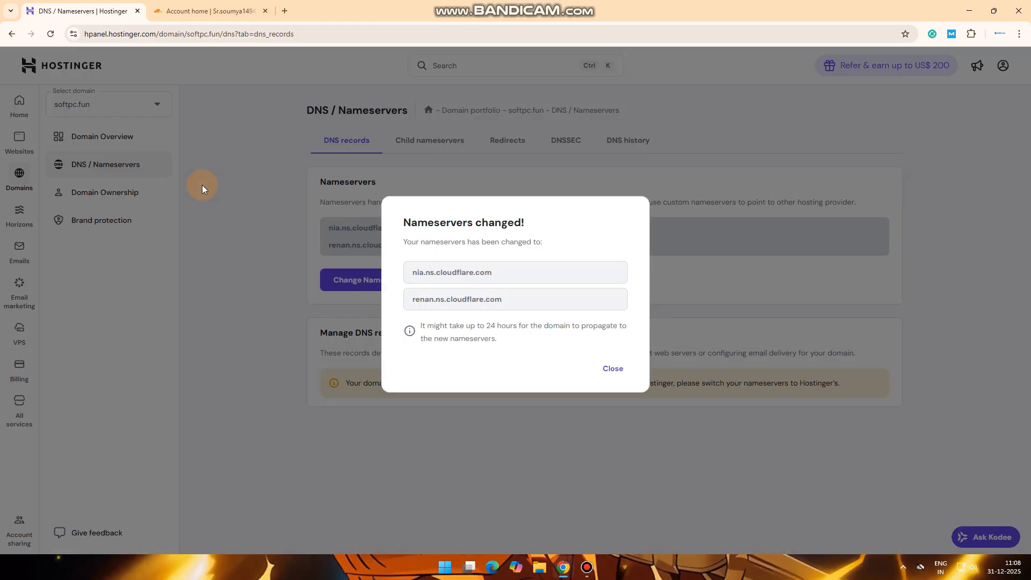
pyautogui.click(607, 366)
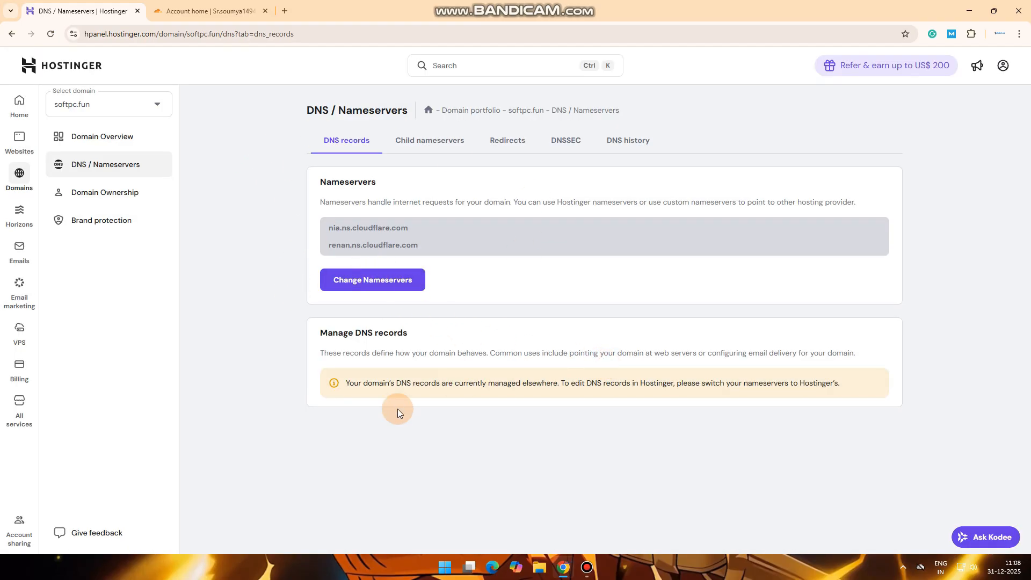
pyautogui.moveTo(338, 359); pyautogui.dragTo(642, 343)
pyautogui.click(642, 344)
# Confirm in Cloudflare that softpc.fun's nameservers have been updated
pyautogui.click(205, 6)
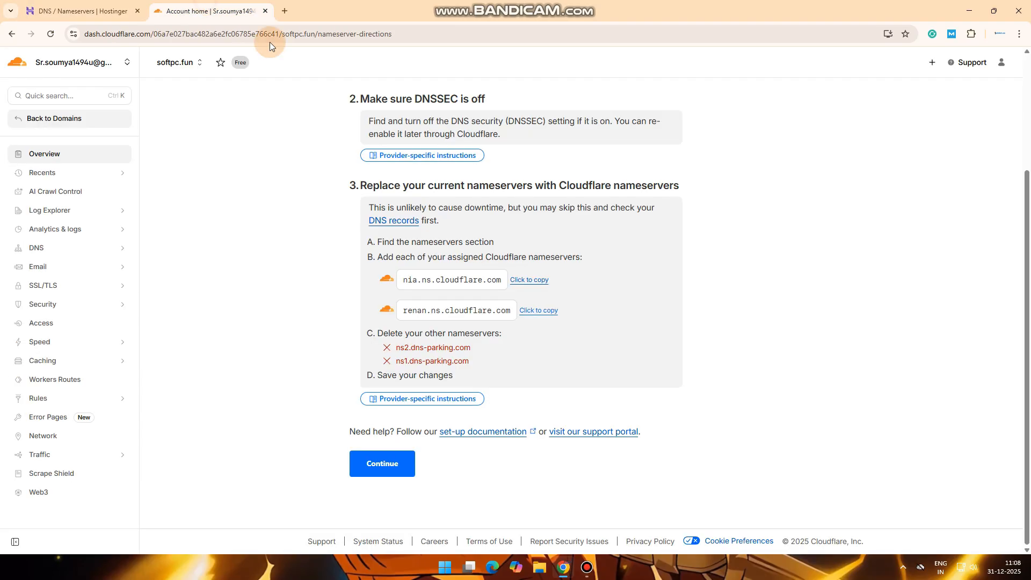
pyautogui.click(379, 472)
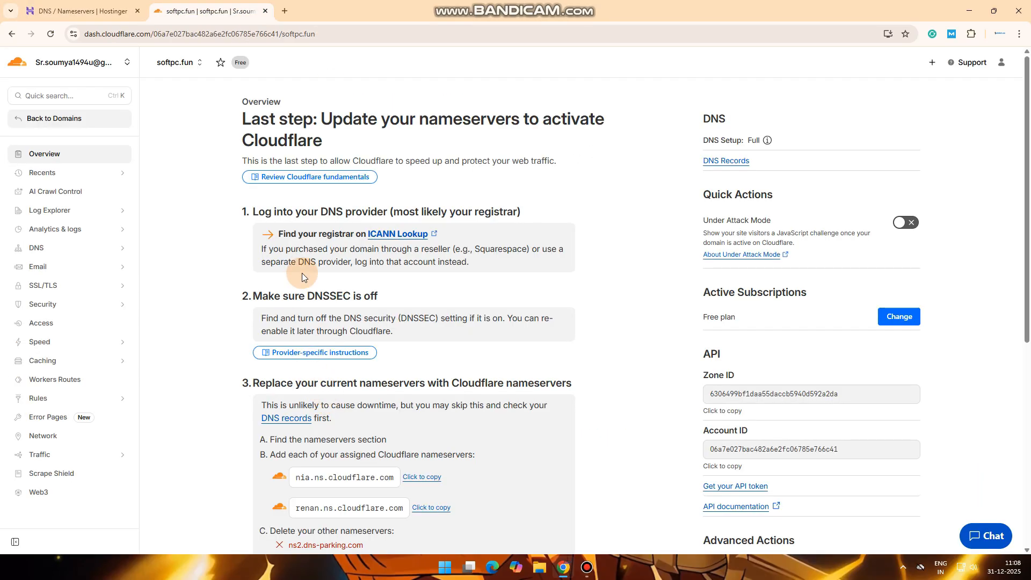
pyautogui.scroll(-2, 302, 273)
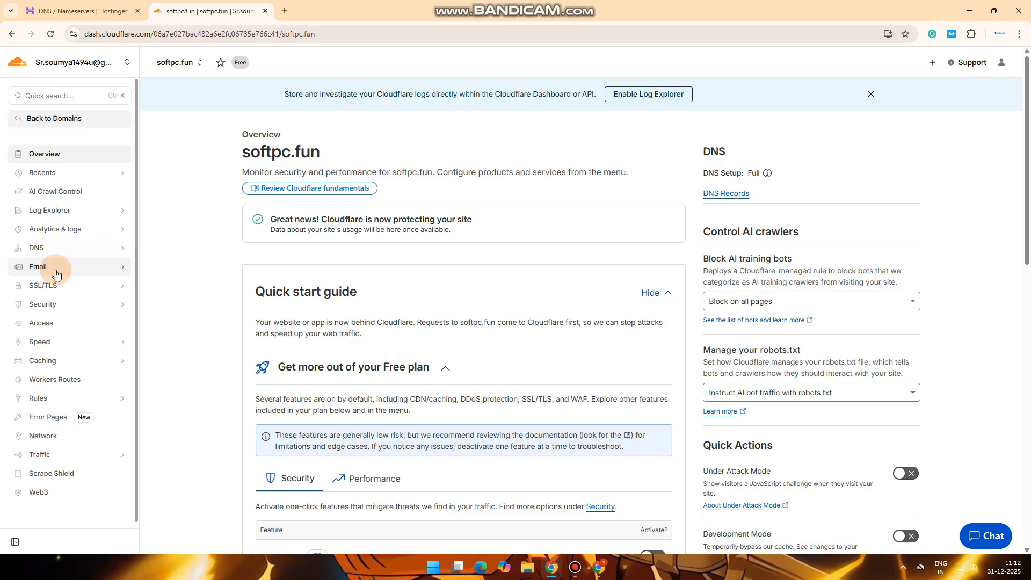
# Go to DNS > Records and open the www CNAME record for editing
pyautogui.click(61, 249)
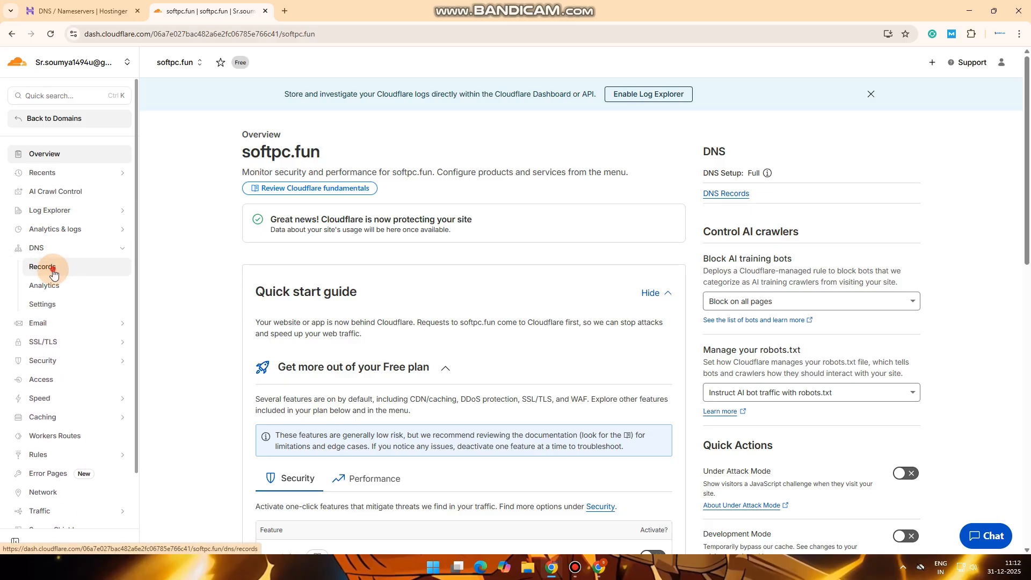
pyautogui.click(53, 272)
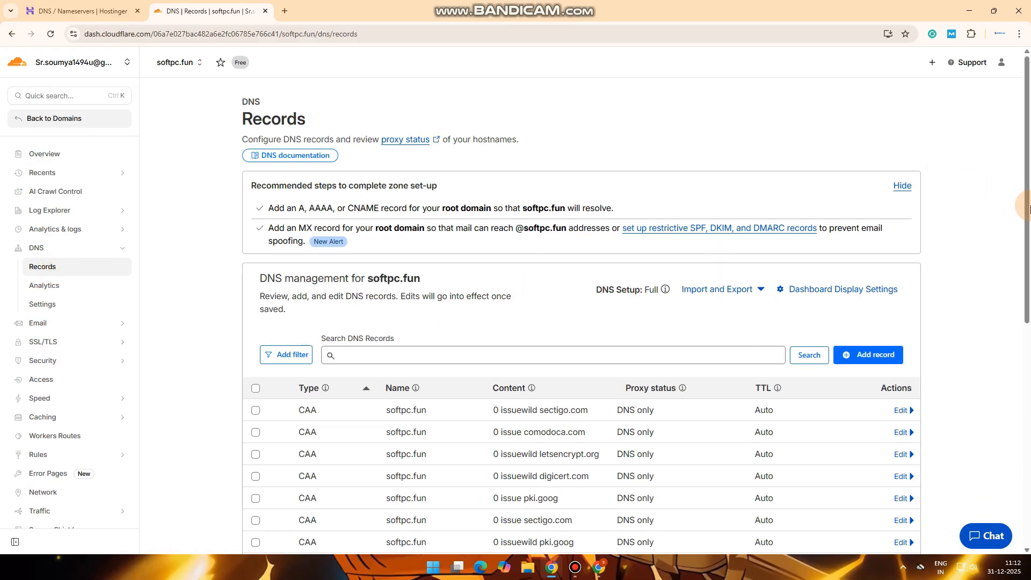
pyautogui.moveTo(1030, 205); pyautogui.dragTo(1030, 364)
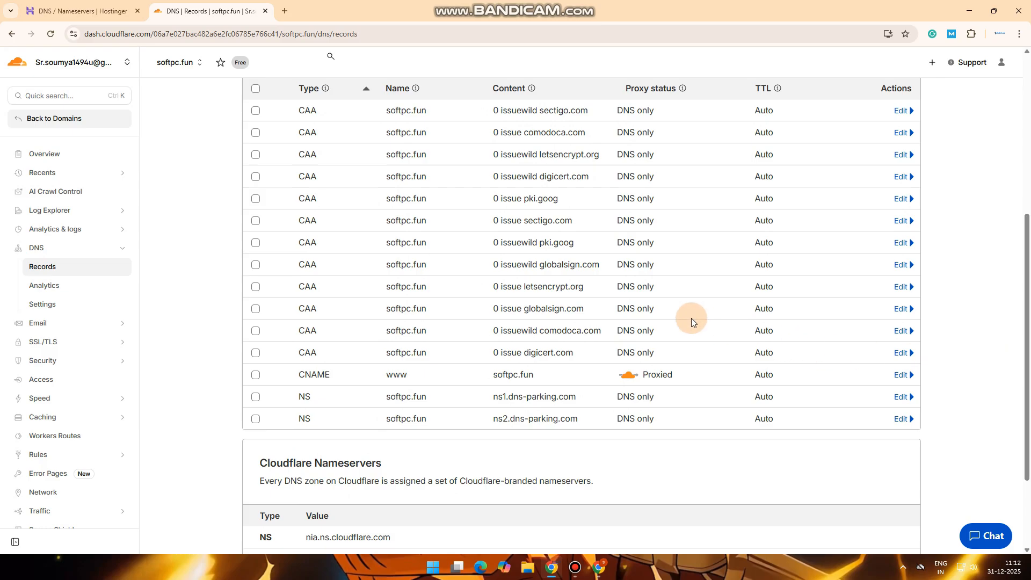
pyautogui.click(901, 376)
pyautogui.moveTo(594, 425); pyautogui.dragTo(504, 429)
pyautogui.hotkey('ctrl', 'c')
pyautogui.click(575, 425)
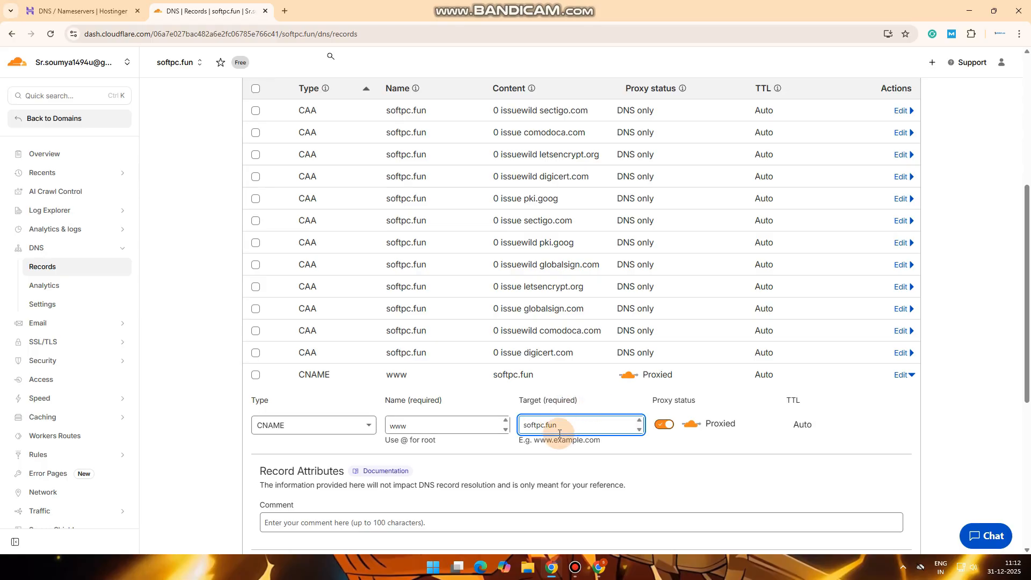
# Open shorturl.ad in a new Chrome window and log in
pyautogui.click(596, 565)
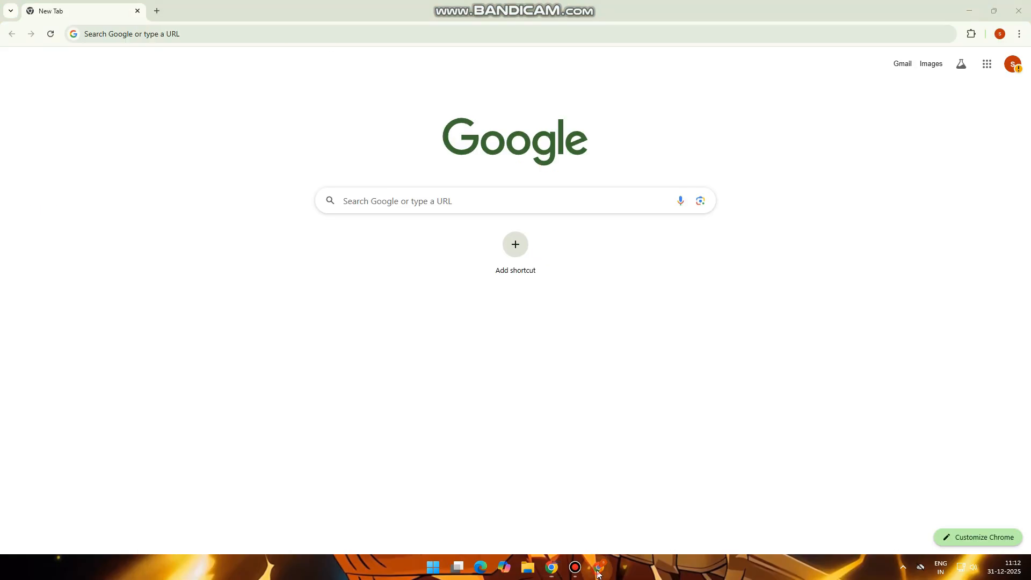
pyautogui.click(111, 39)
pyautogui.write('shorturl.a')
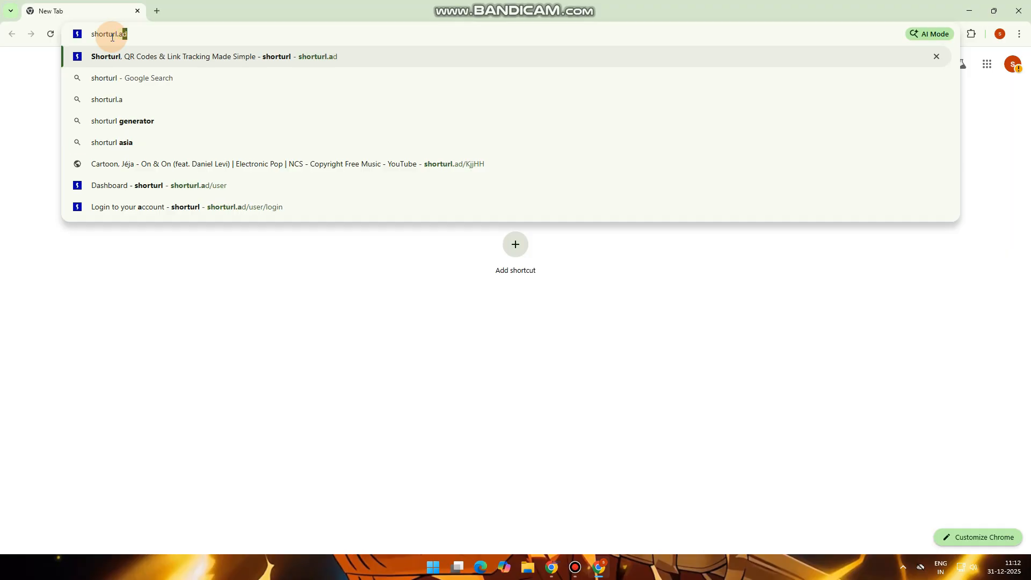
pyautogui.press('Return')
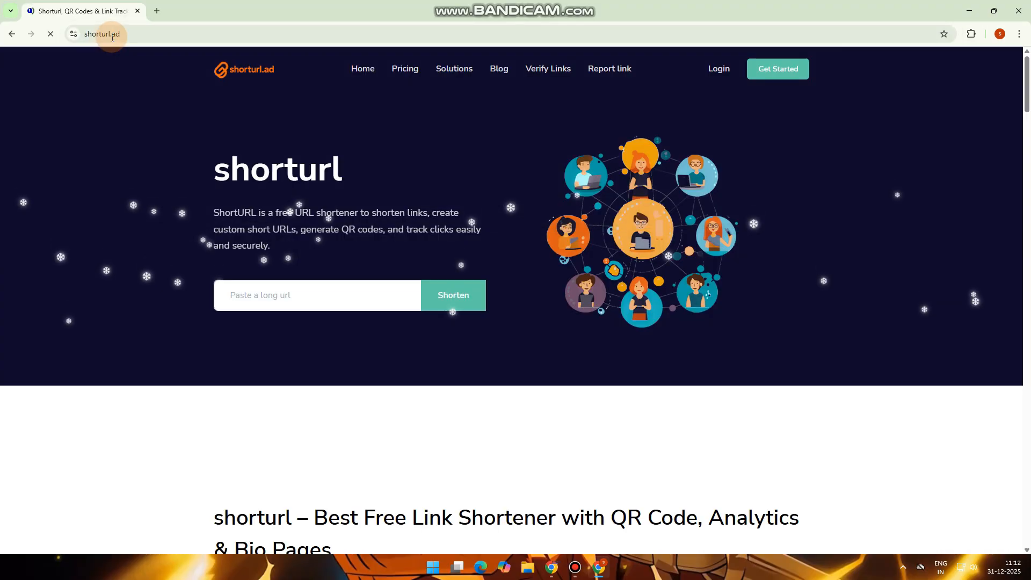
pyautogui.click(709, 70)
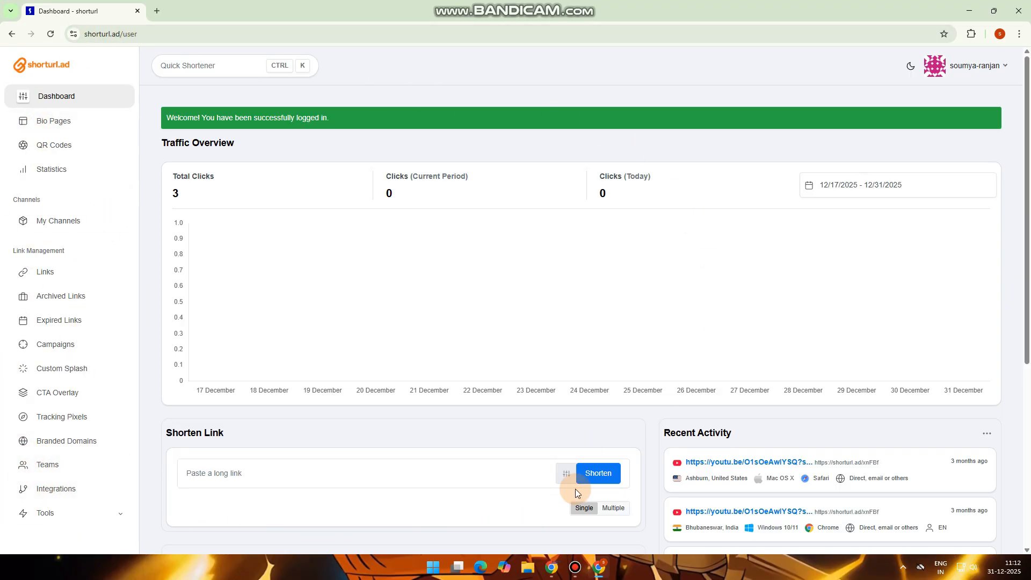
# Start a new branded domain and paste softpc.fun, copied from Cloudflare, into the Domain field
pyautogui.click(55, 447)
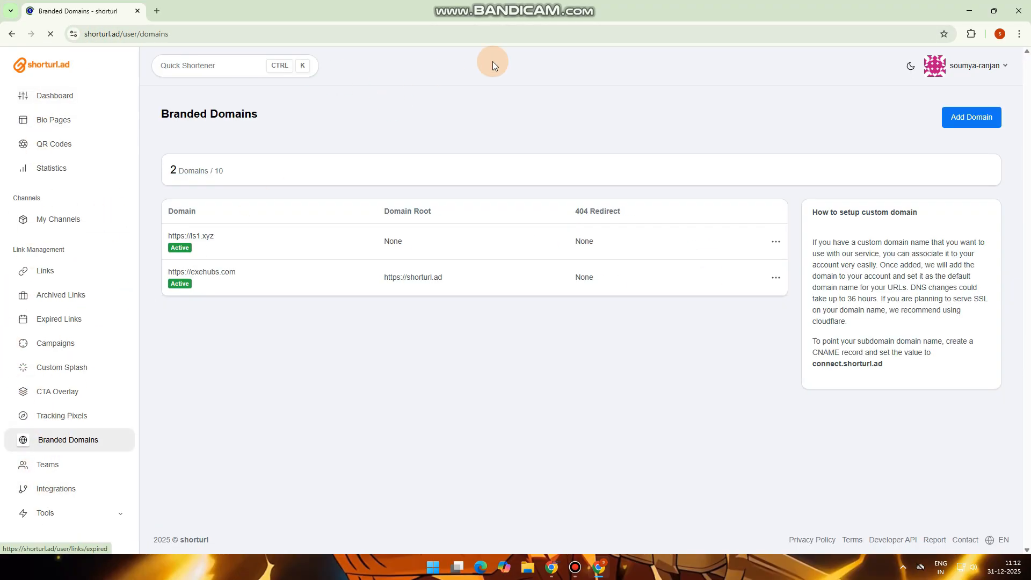
pyautogui.click(961, 114)
pyautogui.click(224, 189)
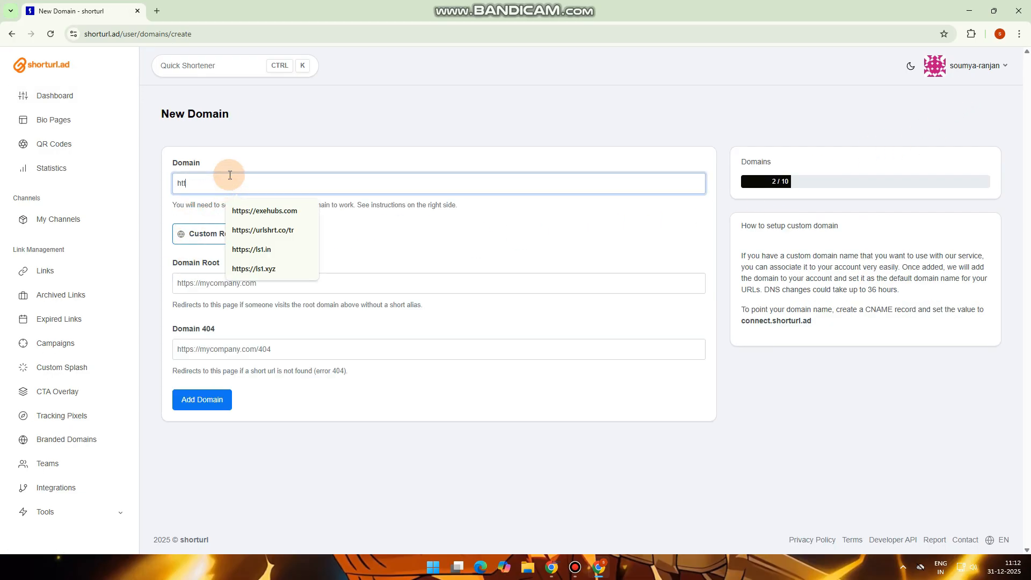
pyautogui.hotkey('alt', 'Tab')
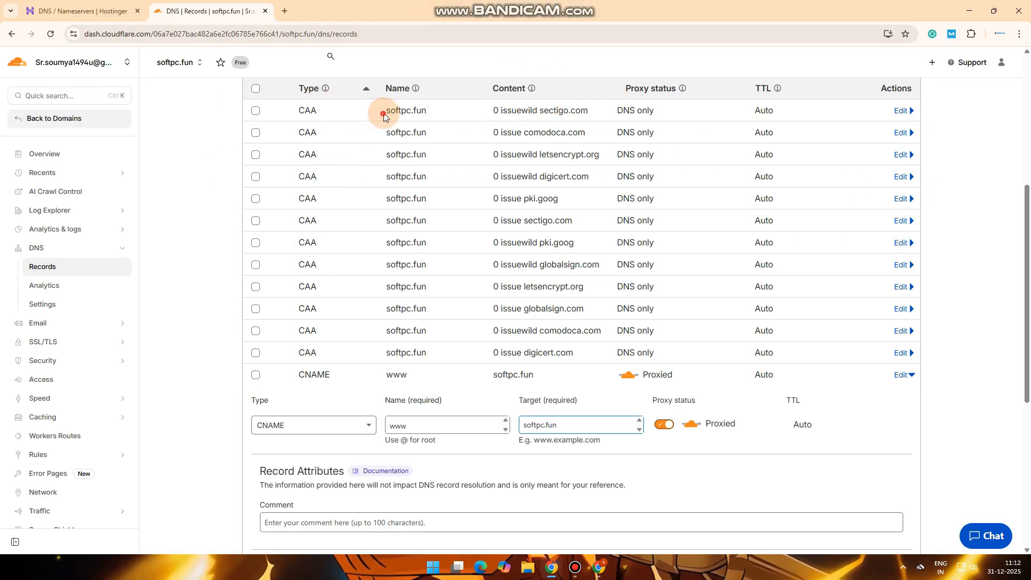
pyautogui.moveTo(384, 114); pyautogui.dragTo(422, 116)
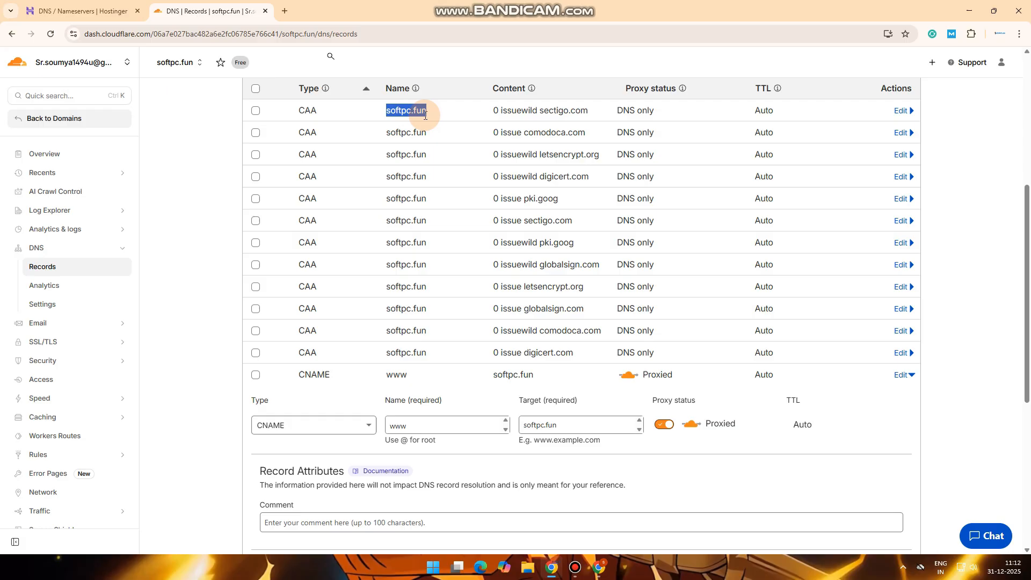
pyautogui.hotkey('alt', 'Tab')
pyautogui.hotkey('ctrl', 'v')
pyautogui.click(341, 131)
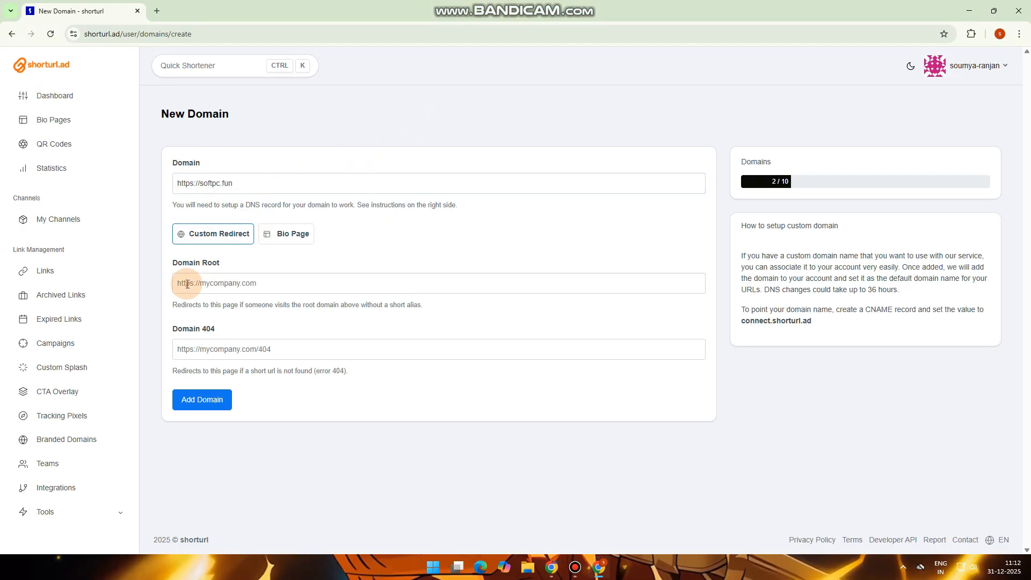
pyautogui.click(218, 283)
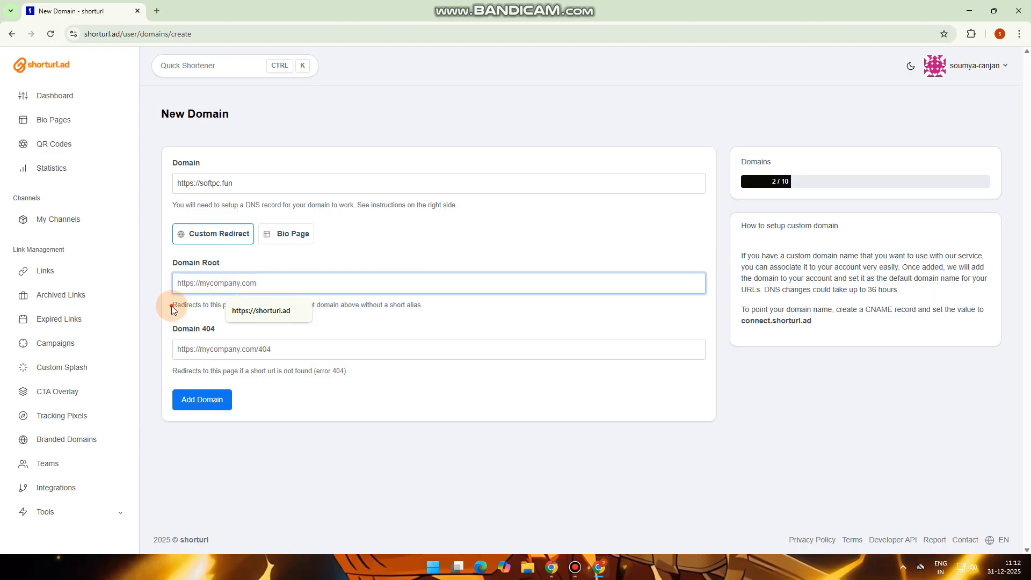
pyautogui.moveTo(172, 309); pyautogui.dragTo(300, 307)
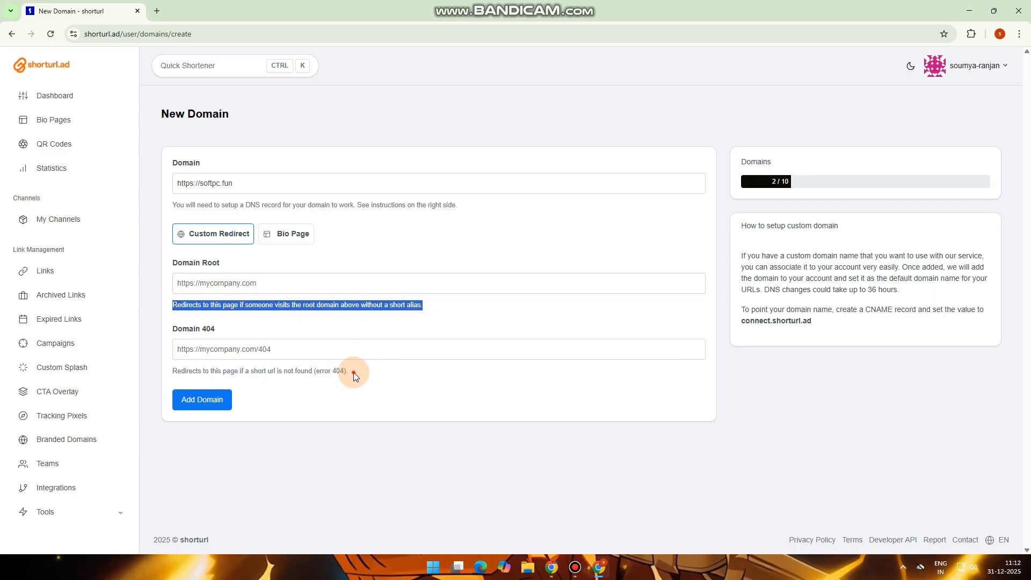
pyautogui.moveTo(348, 371); pyautogui.dragTo(168, 374)
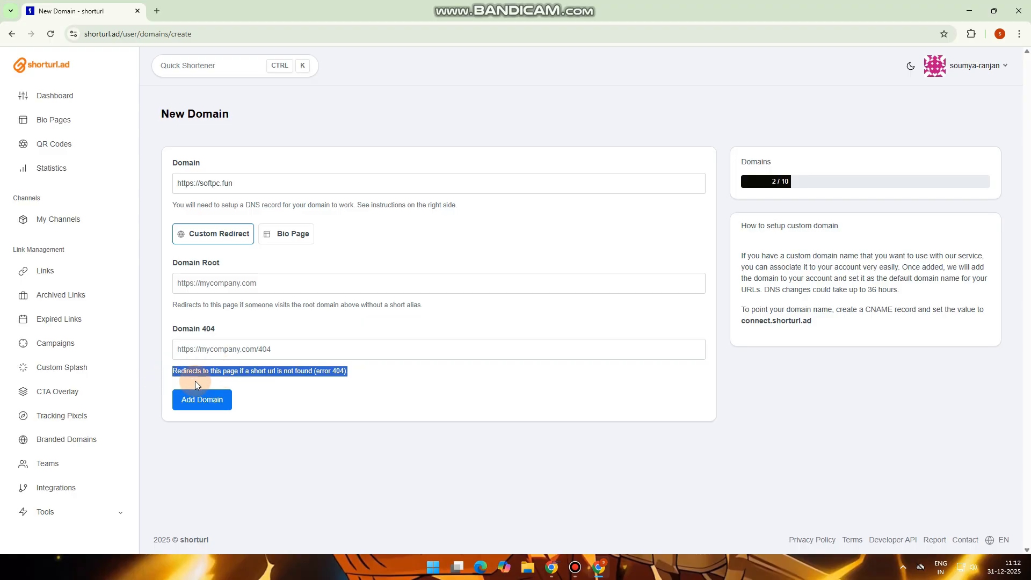
pyautogui.click(376, 385)
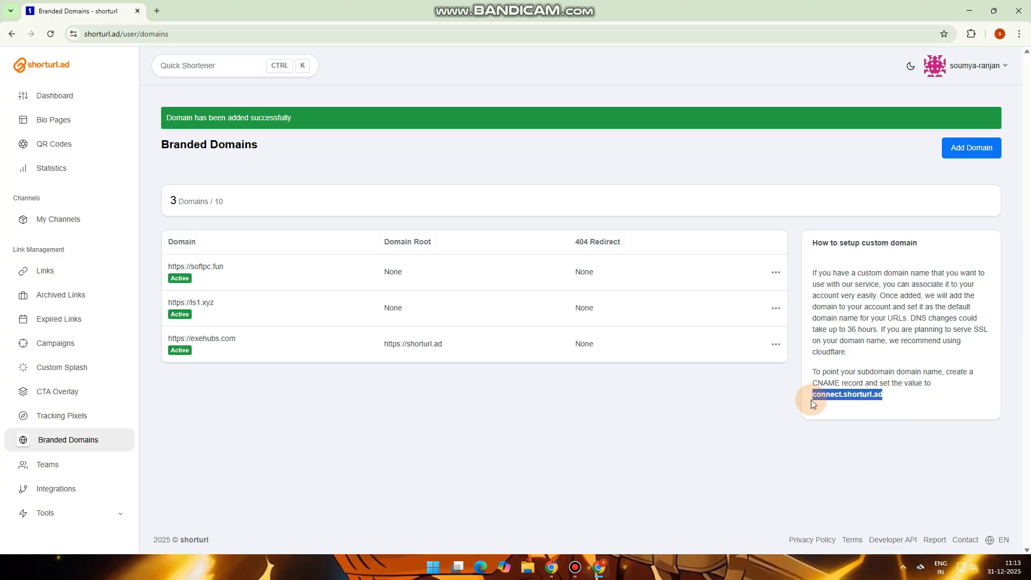
pyautogui.hotkey('alt', 'Tab')
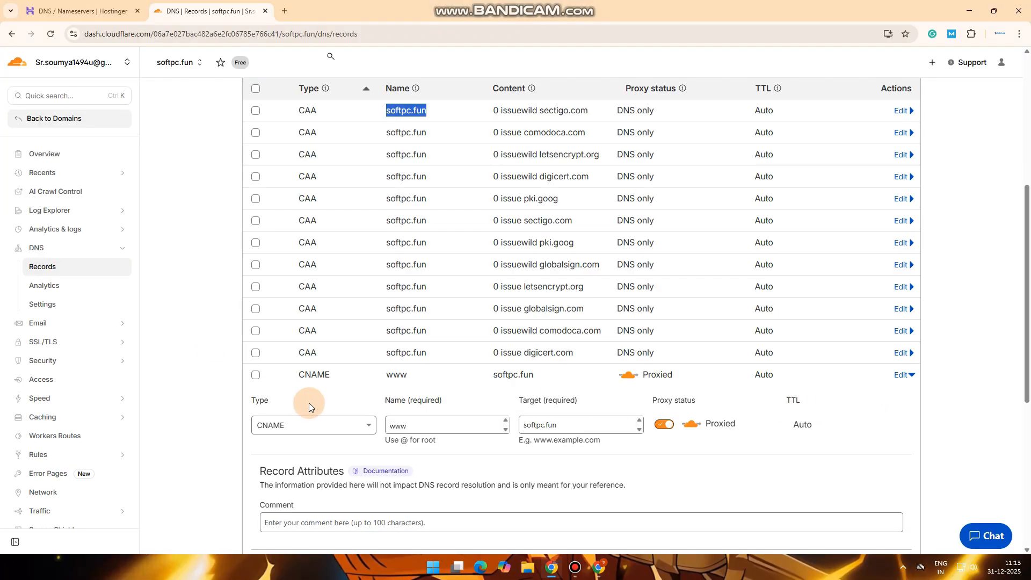
# Change the www CNAME target from softpc.fun to connect.shorturl.ad and save it, still proxied
pyautogui.moveTo(582, 429); pyautogui.dragTo(512, 427)
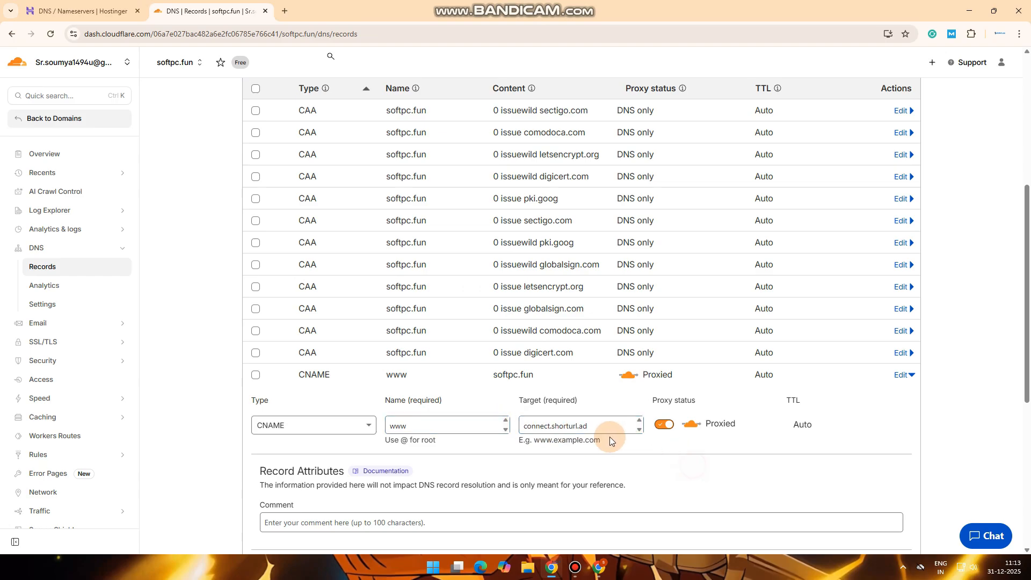
pyautogui.scroll(1, 472, 427)
pyautogui.moveTo(1027, 324); pyautogui.dragTo(1030, 421)
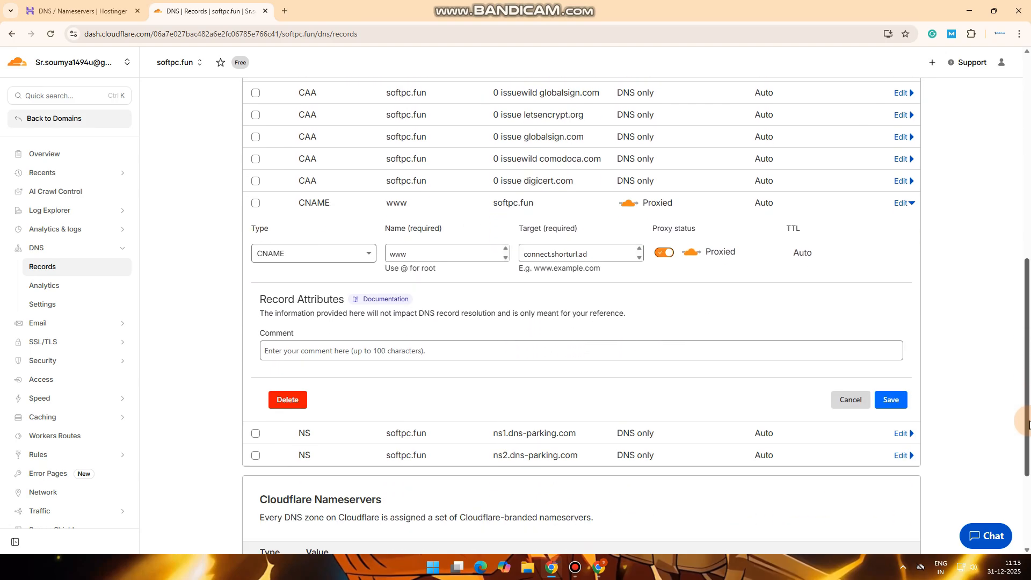
pyautogui.click(892, 408)
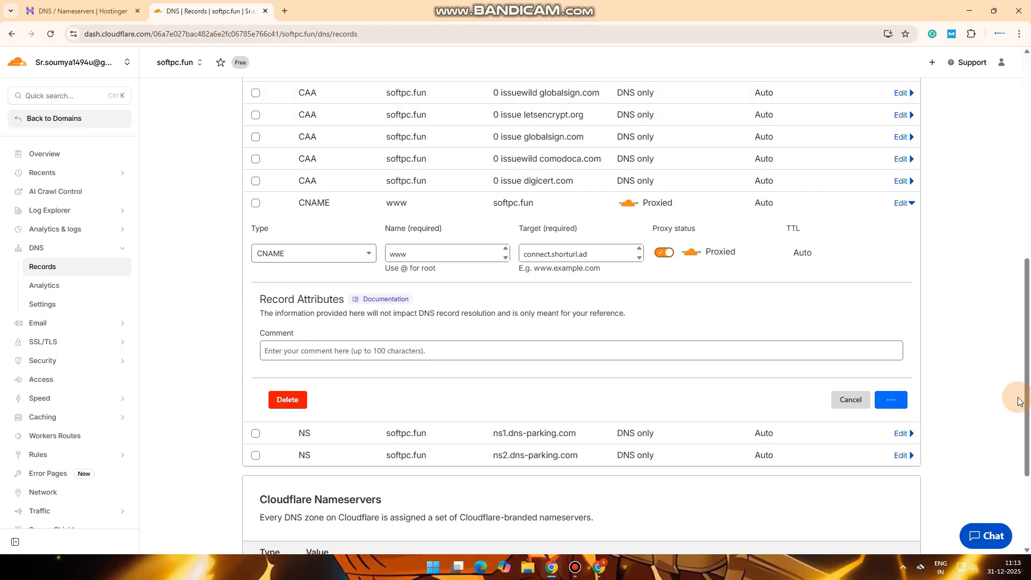
pyautogui.moveTo(1028, 375); pyautogui.dragTo(1030, 242)
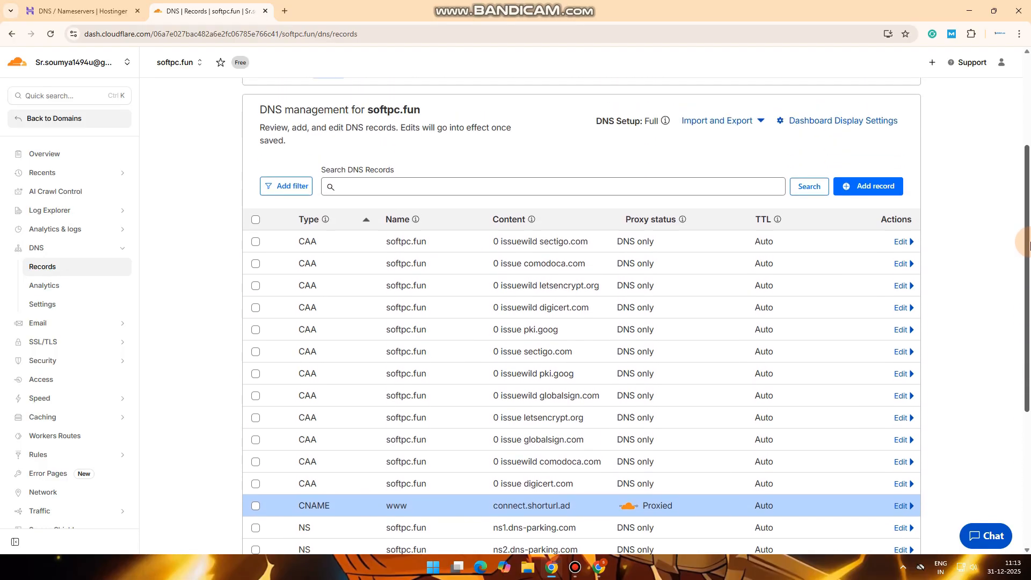
# Add a CNAME record named @ with target connect.shorturl.ad for softpc.fun
pyautogui.click(845, 186)
pyautogui.click(338, 275)
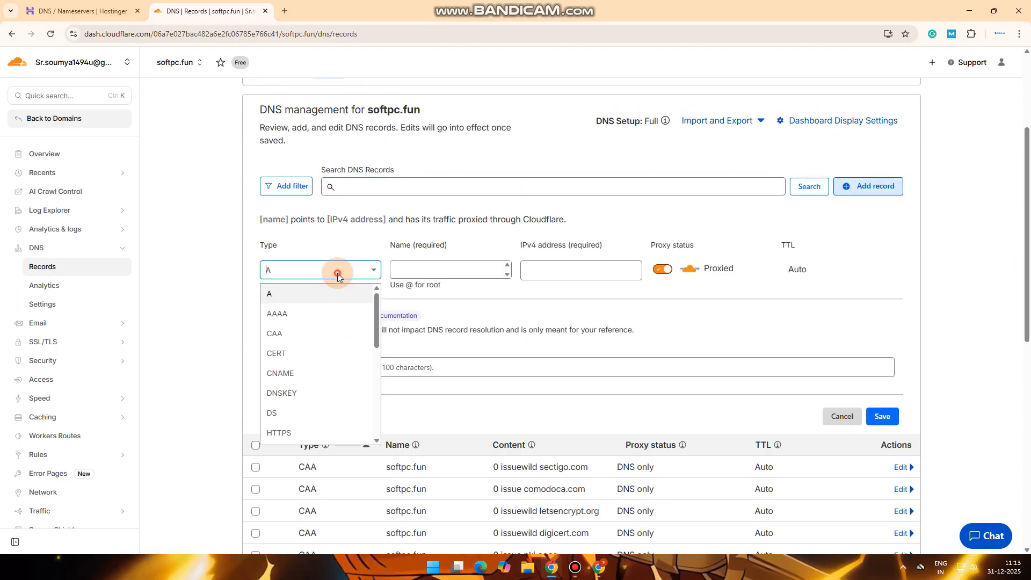
pyautogui.scroll(-2, 276, 411)
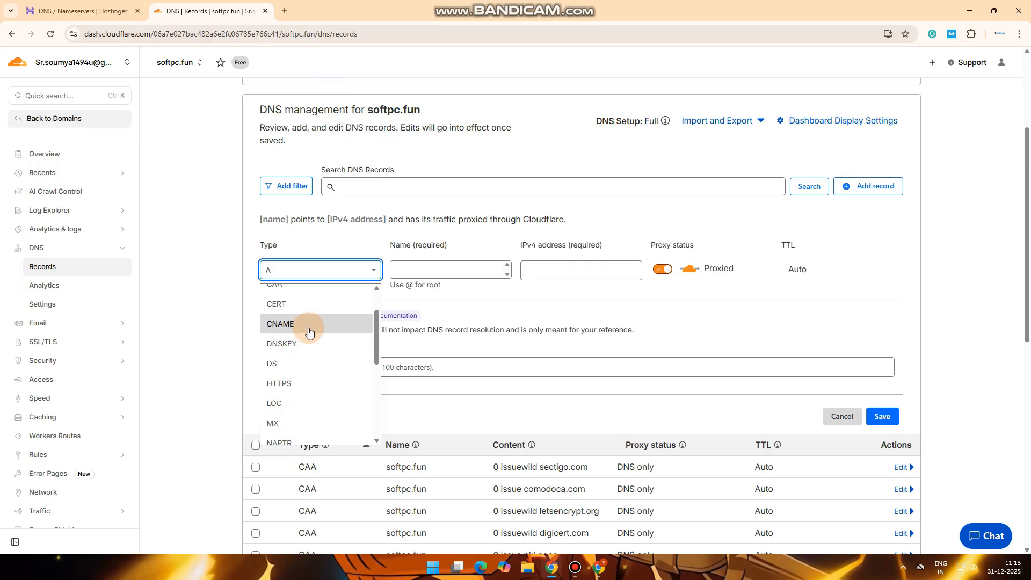
pyautogui.click(309, 332)
pyautogui.click(414, 268)
pyautogui.write('@')
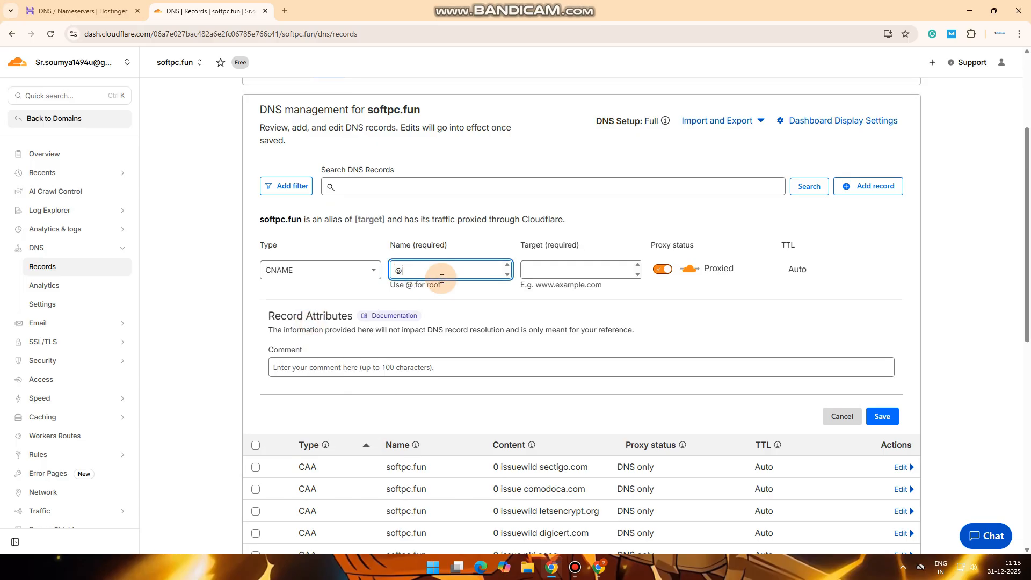
pyautogui.click(584, 274)
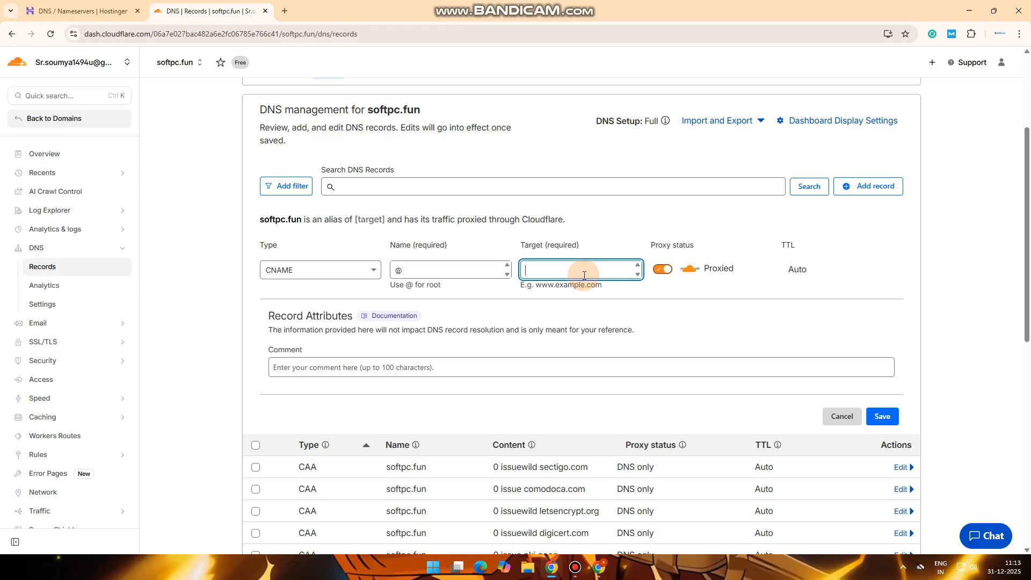
pyautogui.write('connect.shorturl.ad')
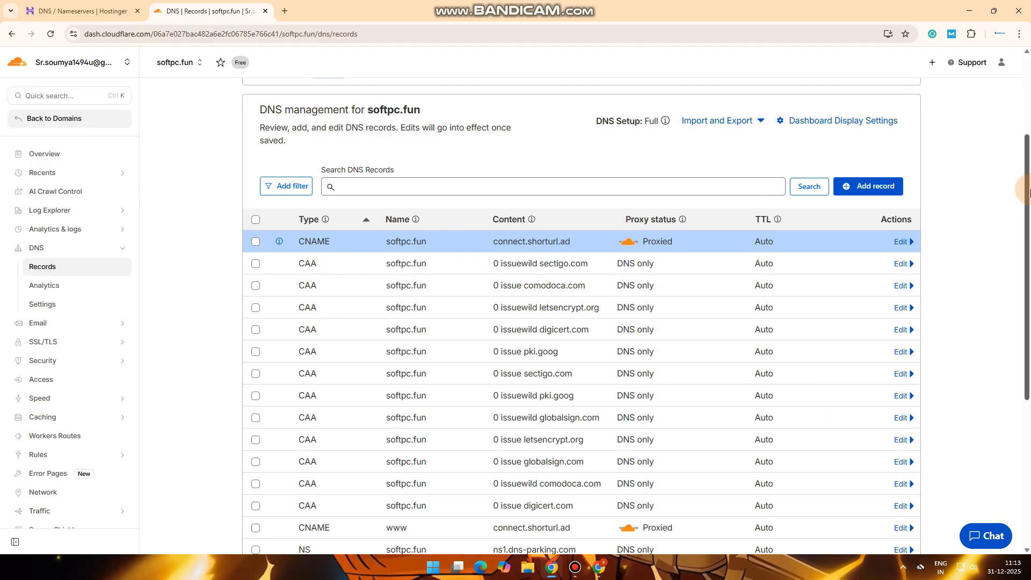
pyautogui.moveTo(1028, 188)
pyautogui.mouseDown()
pyautogui.moveTo(1027, 318)
pyautogui.moveTo(1029, 201)
pyautogui.mouseUp()
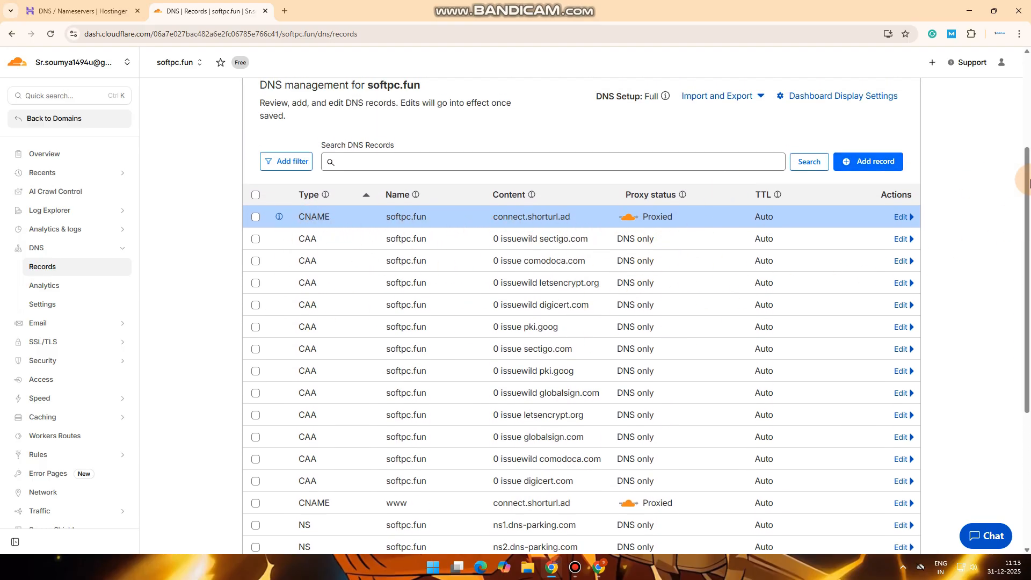
pyautogui.moveTo(1030, 180); pyautogui.dragTo(1029, 139)
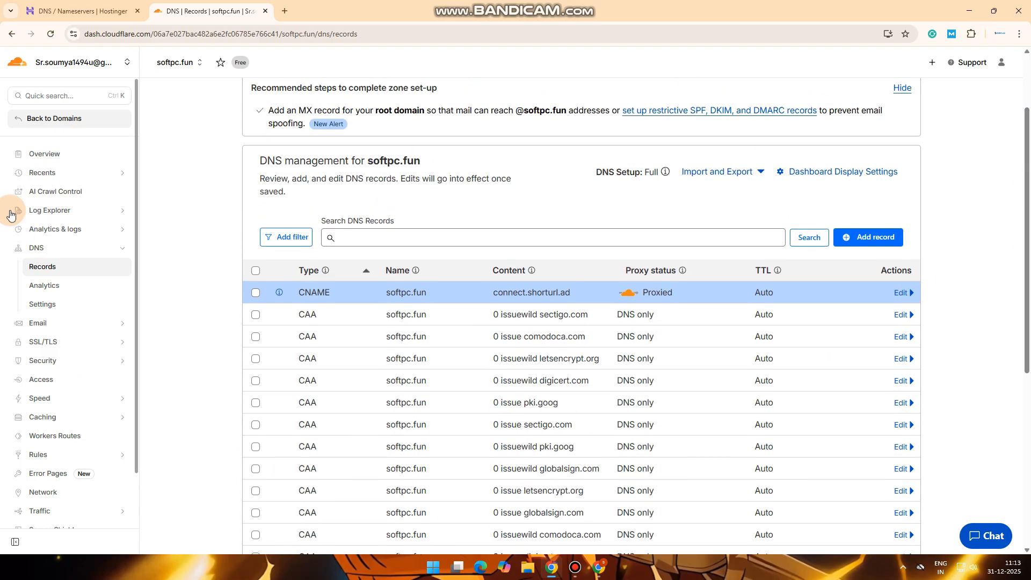
# Check the SSL/TLS encryption mode settings for softpc.fun
pyautogui.click(57, 342)
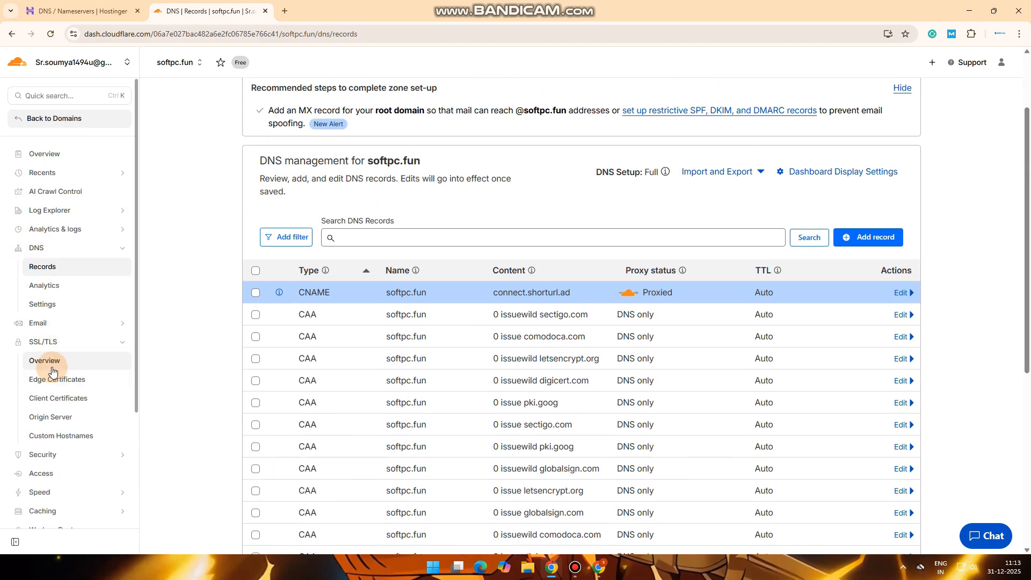
pyautogui.click(52, 371)
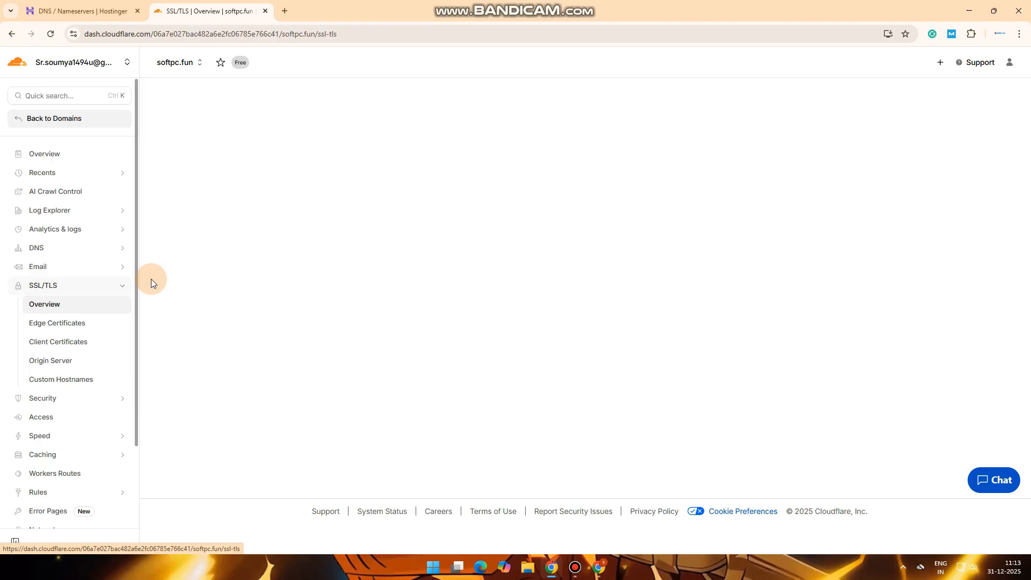
pyautogui.click(812, 346)
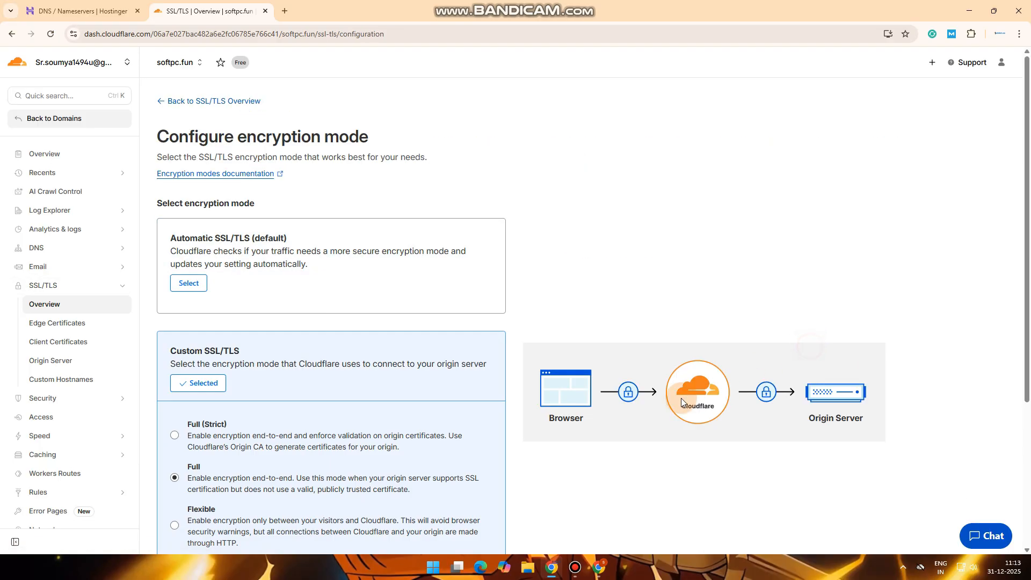
# Enable Always Use HTTPS in Edge Certificates, then view the Client Certificates page
pyautogui.click(57, 323)
pyautogui.scroll(-6, 1028, 258)
pyautogui.scroll(-7, 1029, 260)
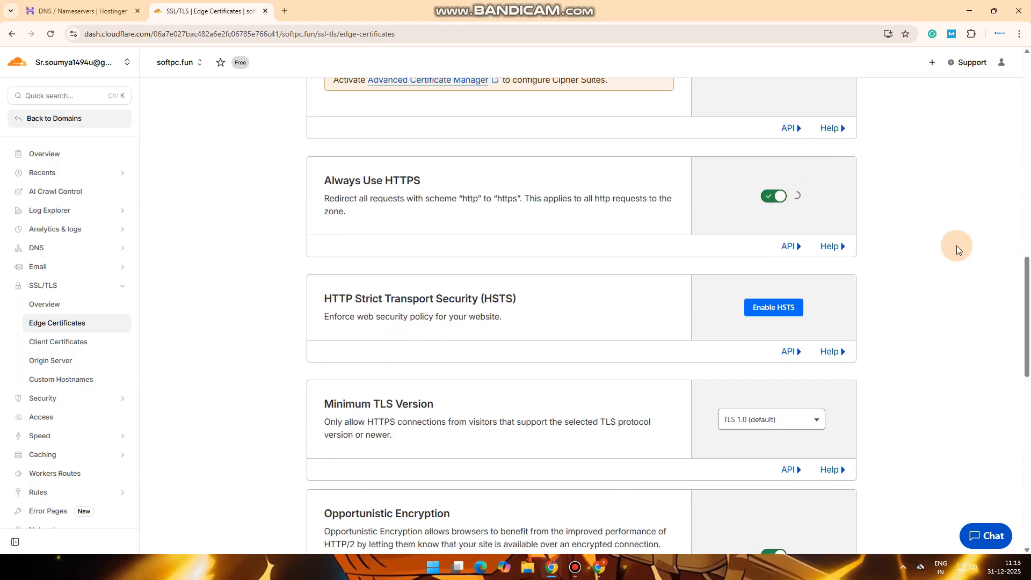
pyautogui.scroll(-6, 1028, 392)
pyautogui.moveTo(1028, 392); pyautogui.dragTo(1029, 325)
pyautogui.click(59, 342)
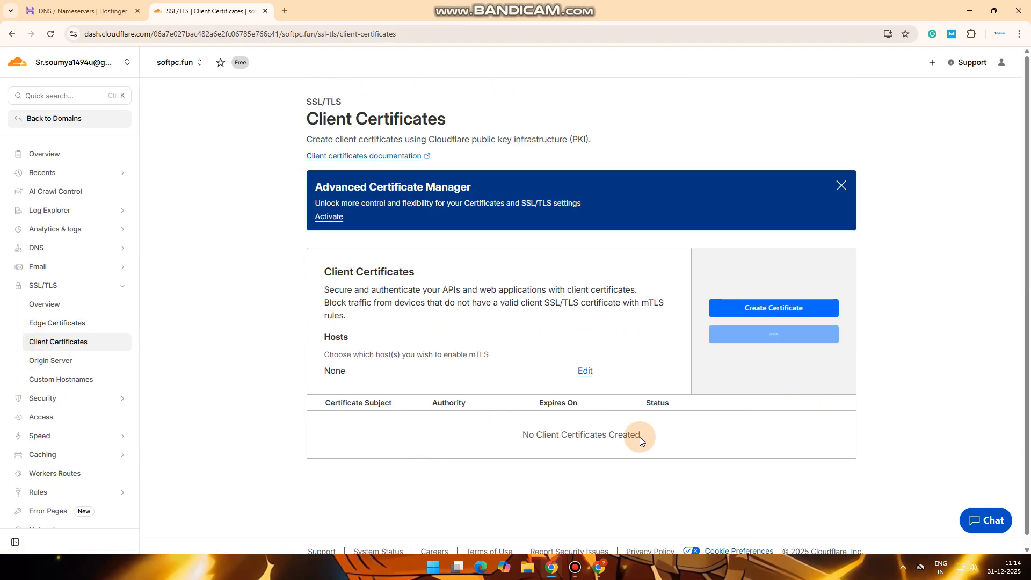
# Create an origin certificate for *.softpc.fun and softpc.fun, expiring Dec 27, 2040
pyautogui.click(53, 361)
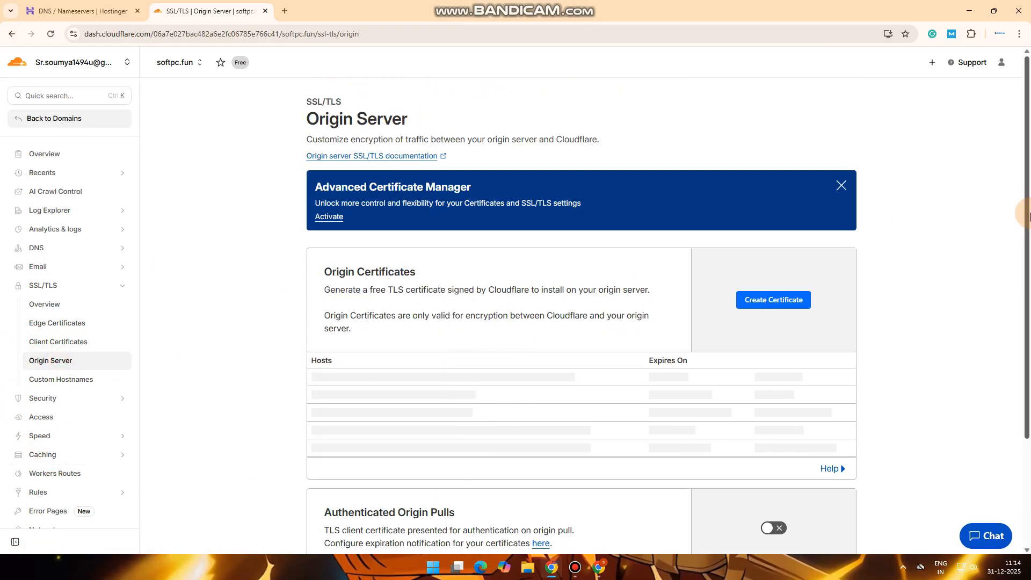
pyautogui.moveTo(1029, 210); pyautogui.dragTo(1028, 325)
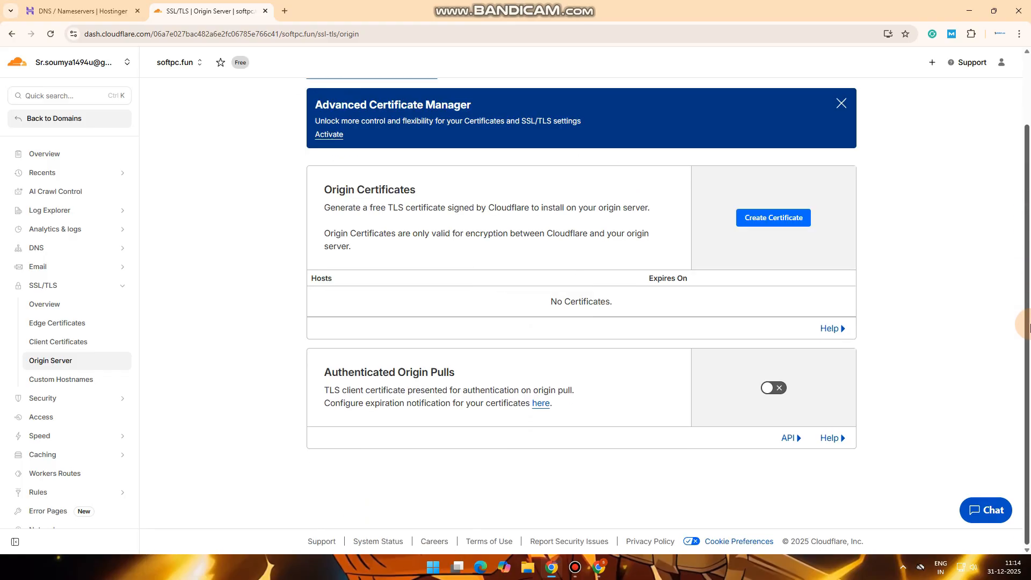
pyautogui.click(779, 219)
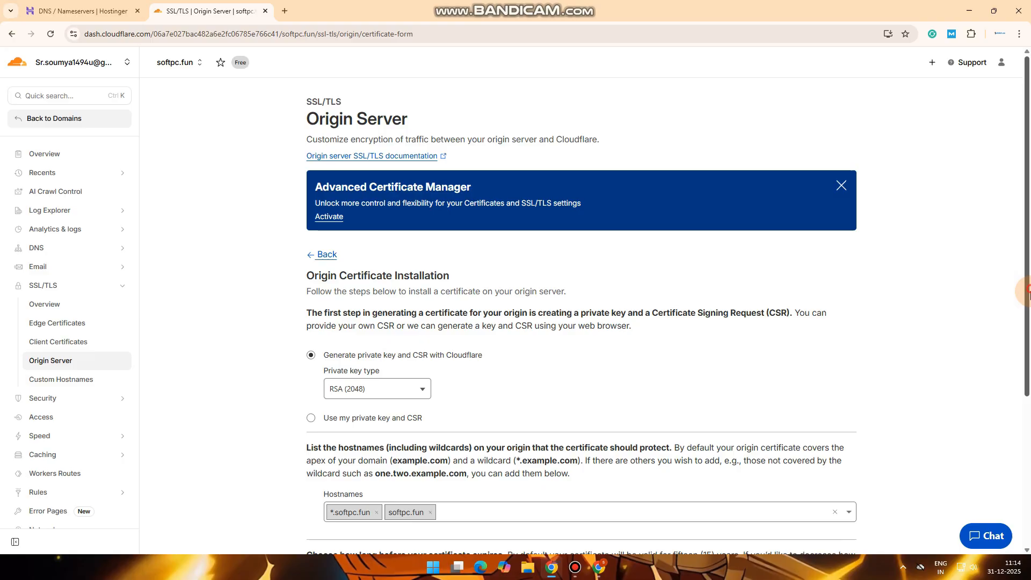
pyautogui.scroll(-4, 961, 443)
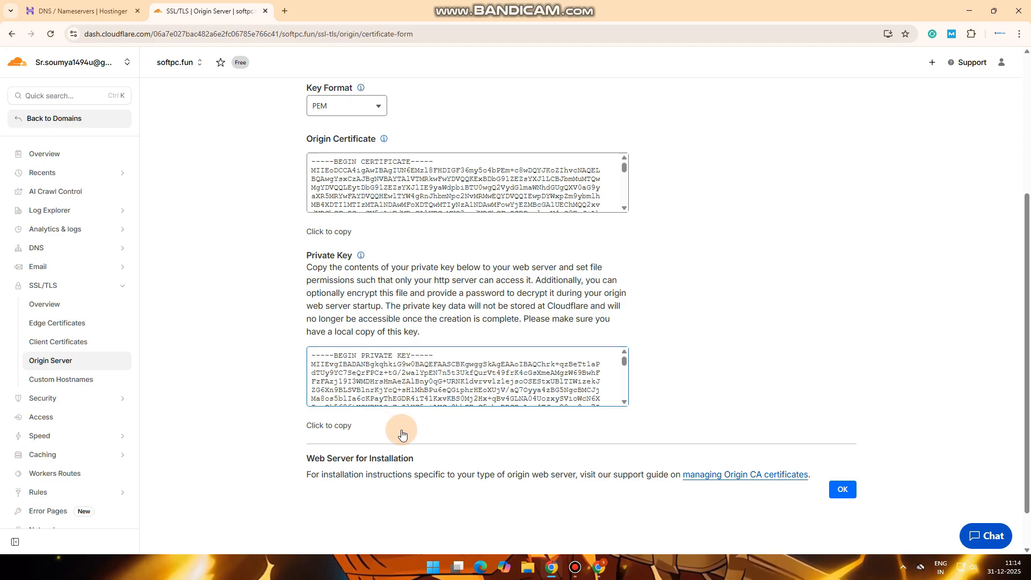
pyautogui.click(848, 489)
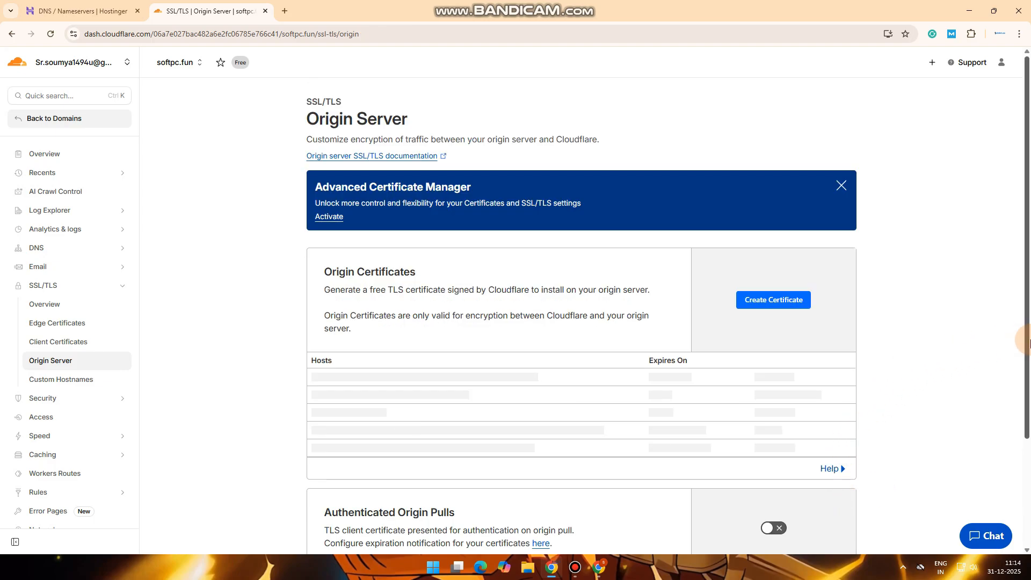
# Review the Origin Server certificate list and go to the SSL/TLS overview
pyautogui.scroll(-2, 1023, 252)
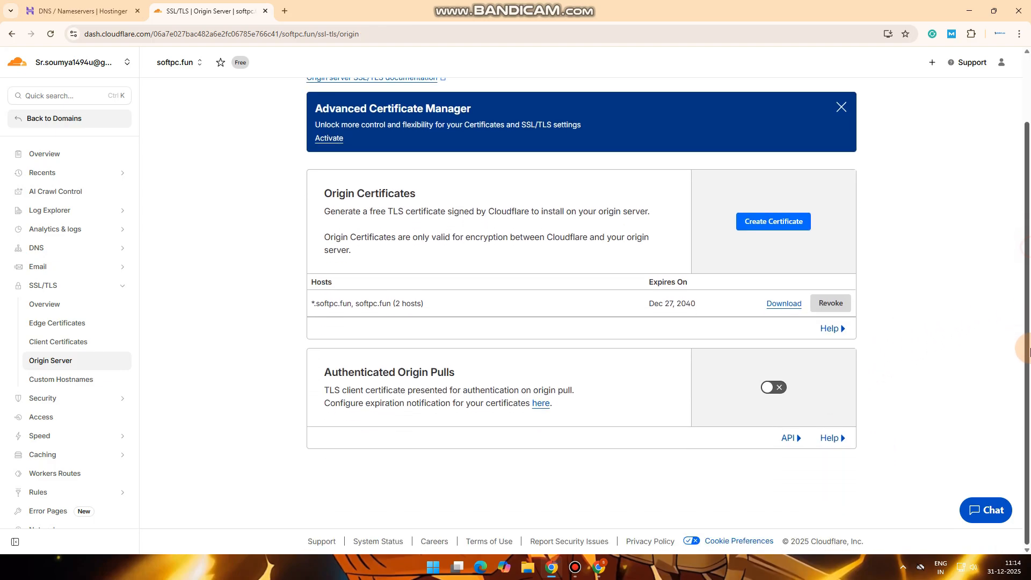
pyautogui.scroll(2, 1023, 359)
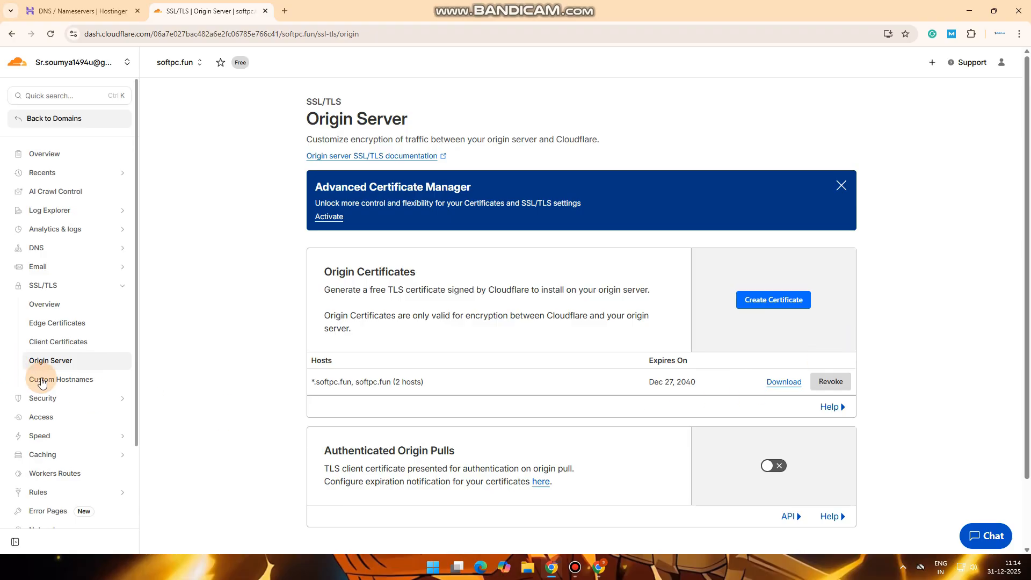
pyautogui.click(47, 304)
# Return to the softpc.fun overview, then show shorturl.ad's Shorten Link panel and recent links
pyautogui.click(41, 160)
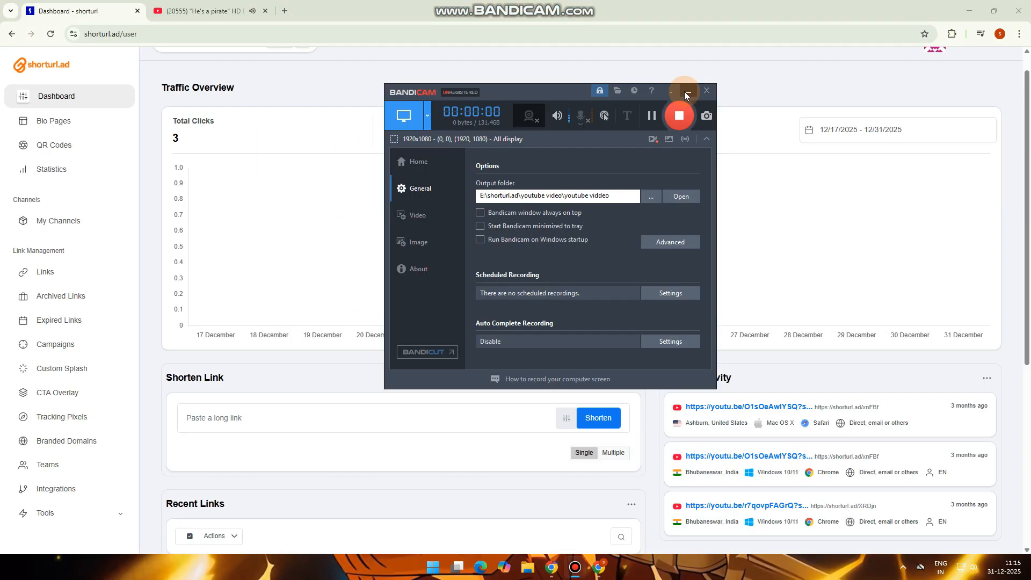
pyautogui.click(690, 91)
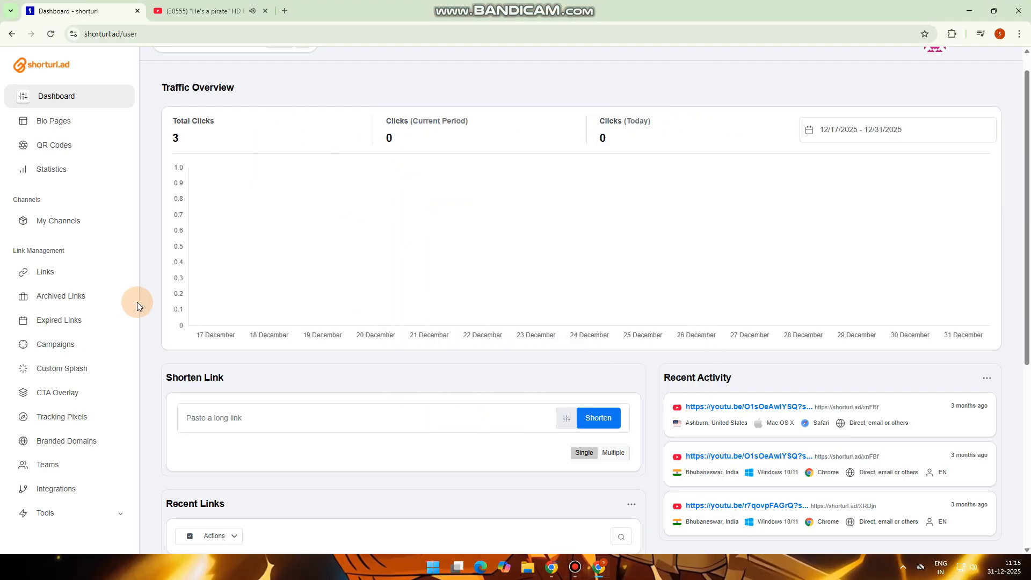
pyautogui.scroll(-4, 1028, 329)
pyautogui.moveTo(1028, 329); pyautogui.dragTo(1028, 216)
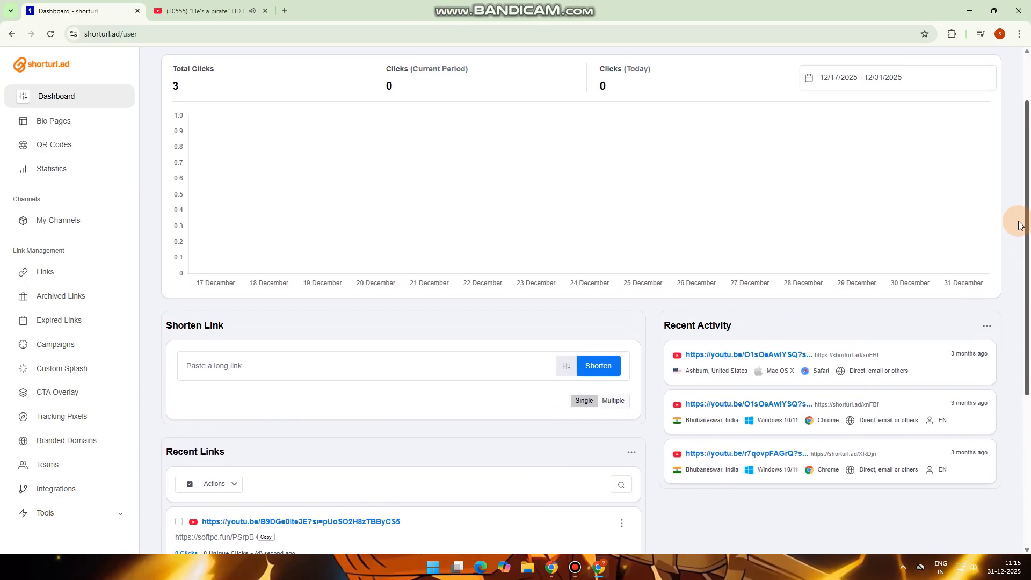
# Pause the He's a pirate video and copy its youtu.be share link
pyautogui.click(190, 7)
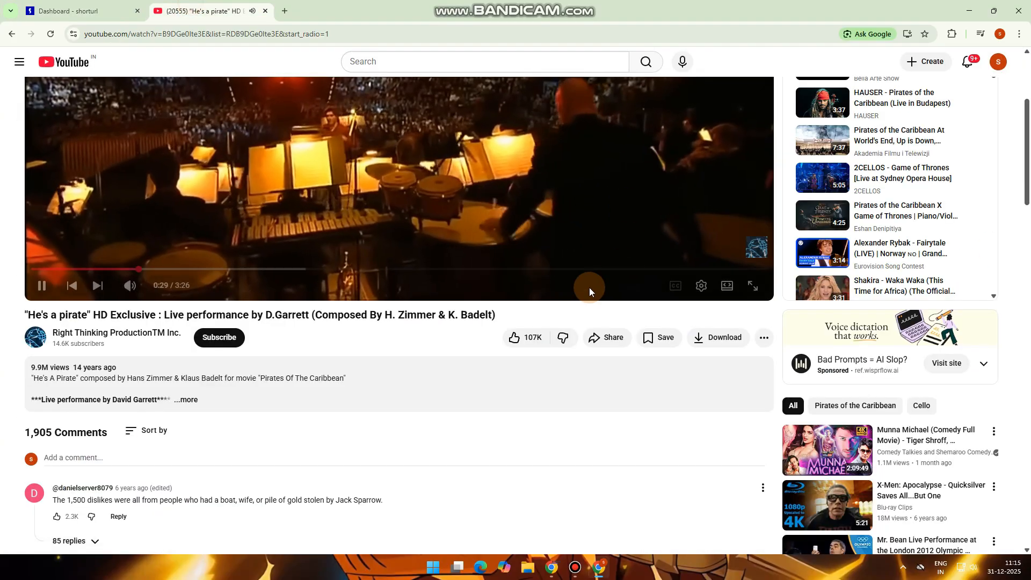
pyautogui.click(358, 96)
pyautogui.click(610, 336)
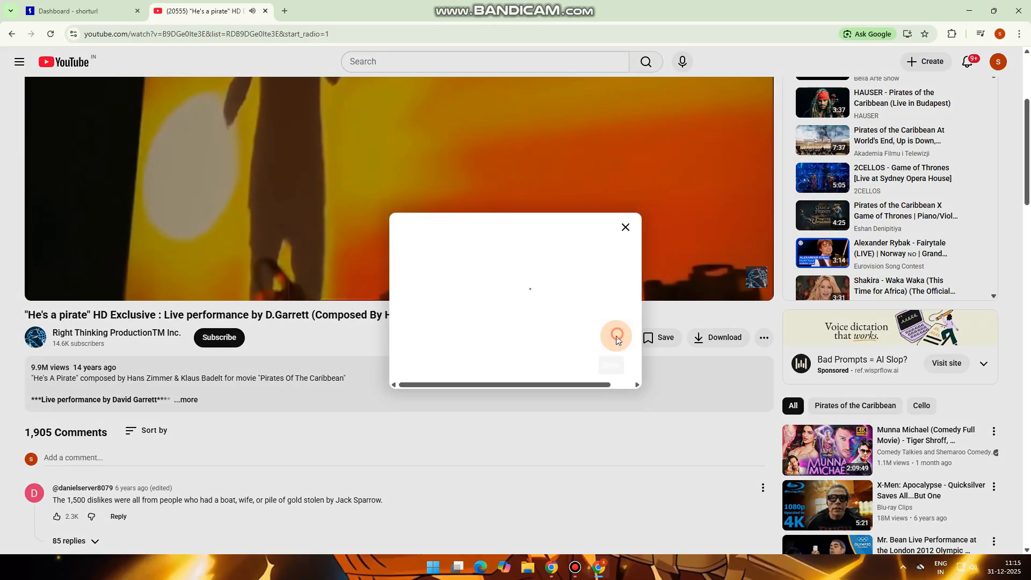
pyautogui.click(607, 356)
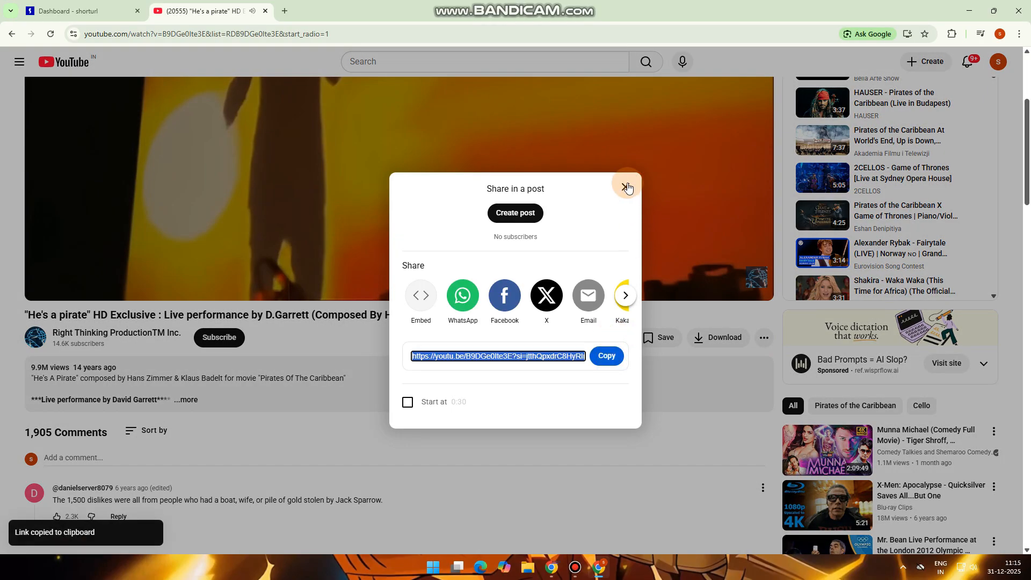
pyautogui.click(626, 187)
pyautogui.click(607, 337)
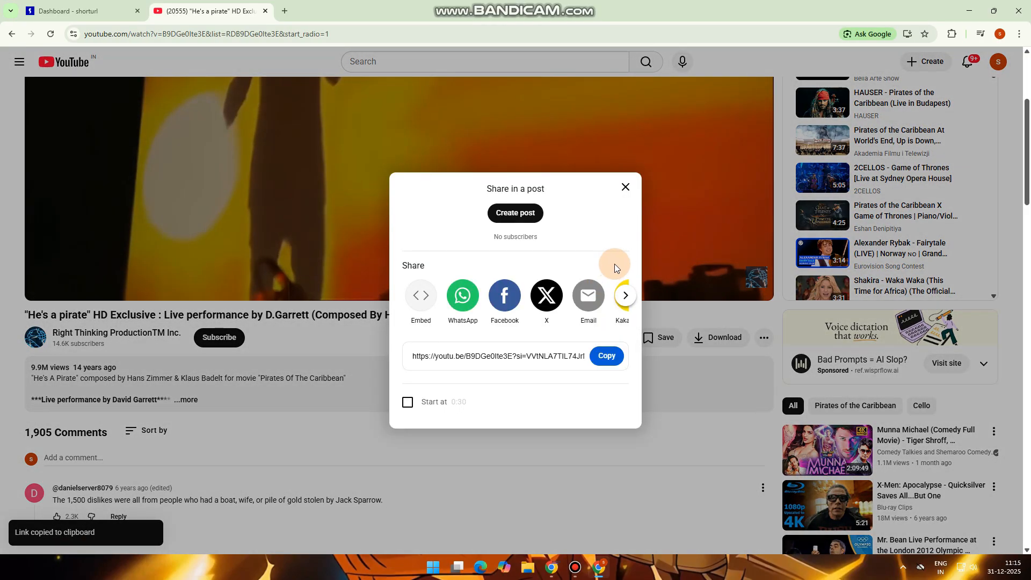
pyautogui.click(607, 356)
pyautogui.click(626, 187)
# Paste the YouTube link into shorturl.ad's Shorten Link field and show Advanced Options
pyautogui.click(70, 10)
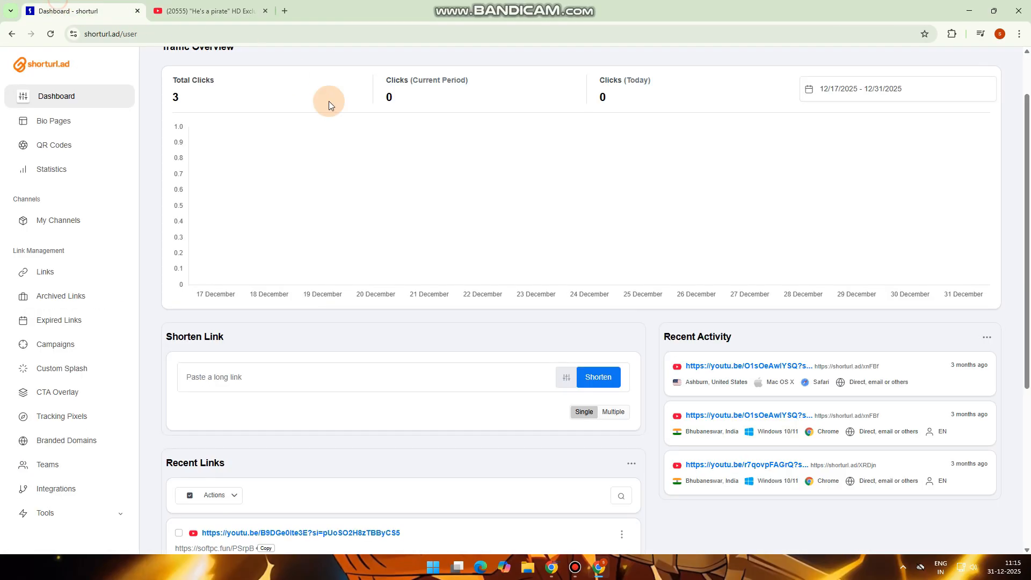
pyautogui.click(291, 376)
pyautogui.hotkey('ctrl', 'v')
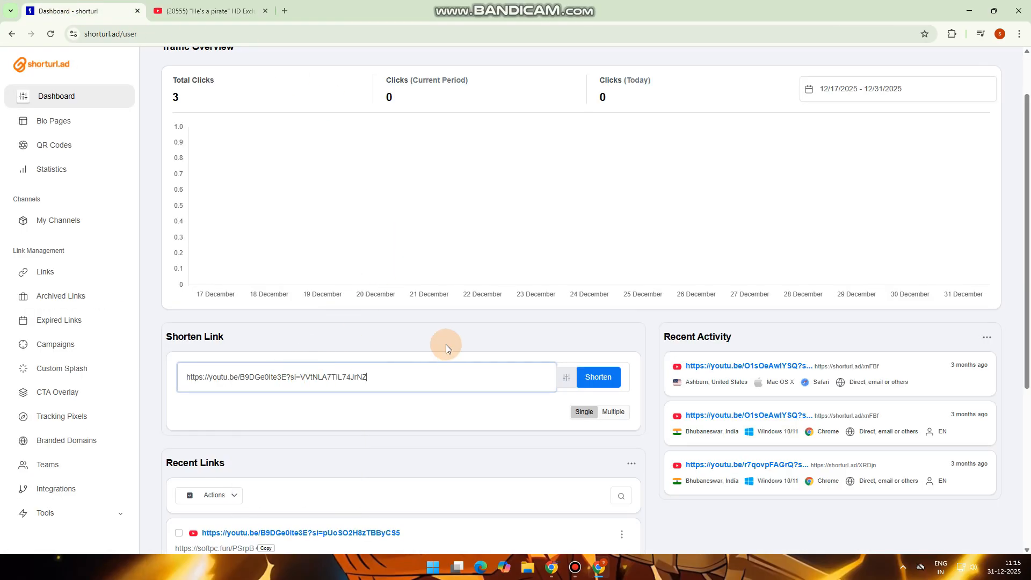
pyautogui.click(567, 378)
pyautogui.moveTo(1012, 290); pyautogui.dragTo(1028, 411)
# Set redirect Direct, alias hello and domain softpc.fun for the short link
pyautogui.click(453, 216)
pyautogui.click(454, 212)
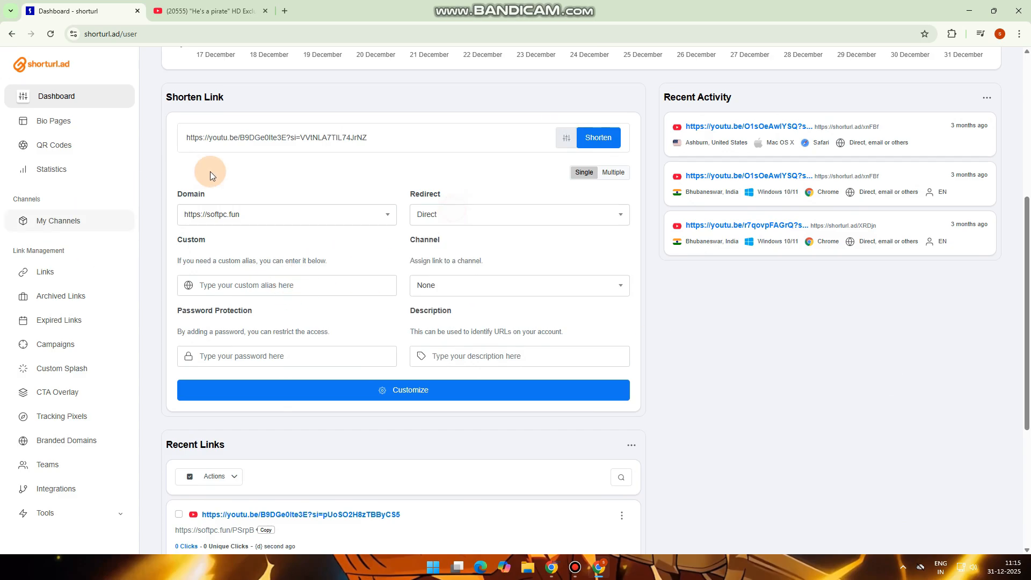
pyautogui.click(249, 286)
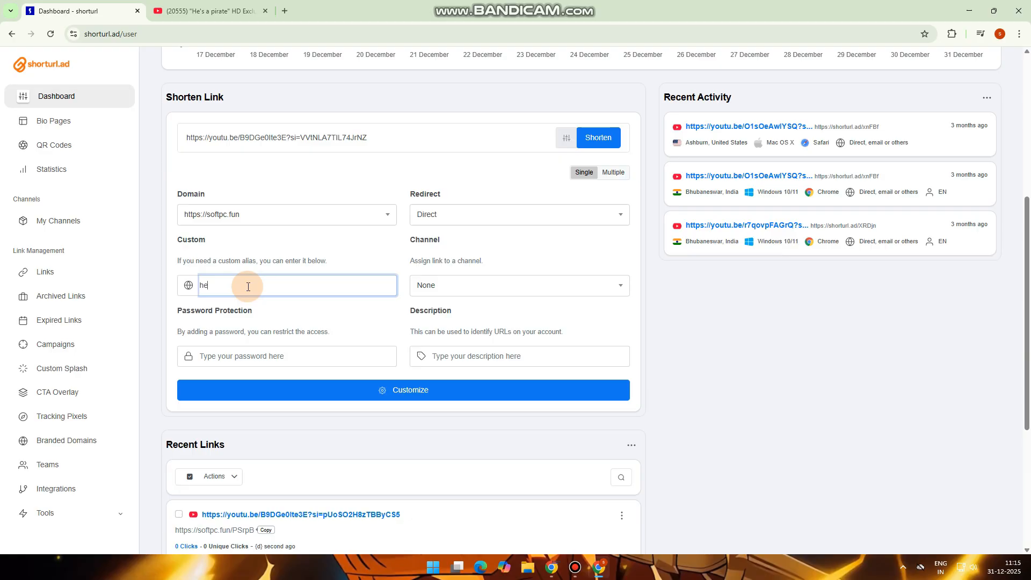
pyautogui.click(309, 195)
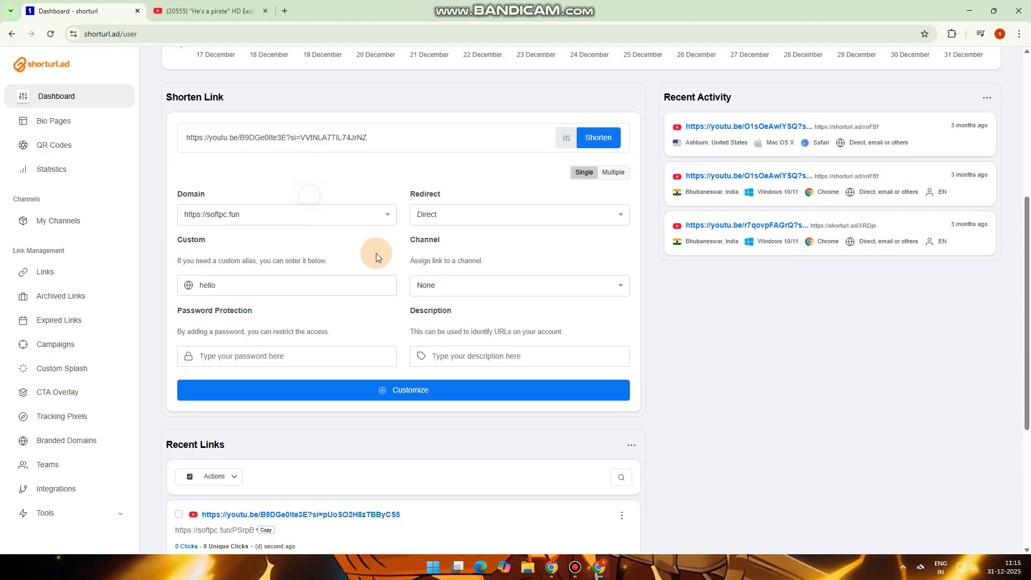
pyautogui.click(192, 214)
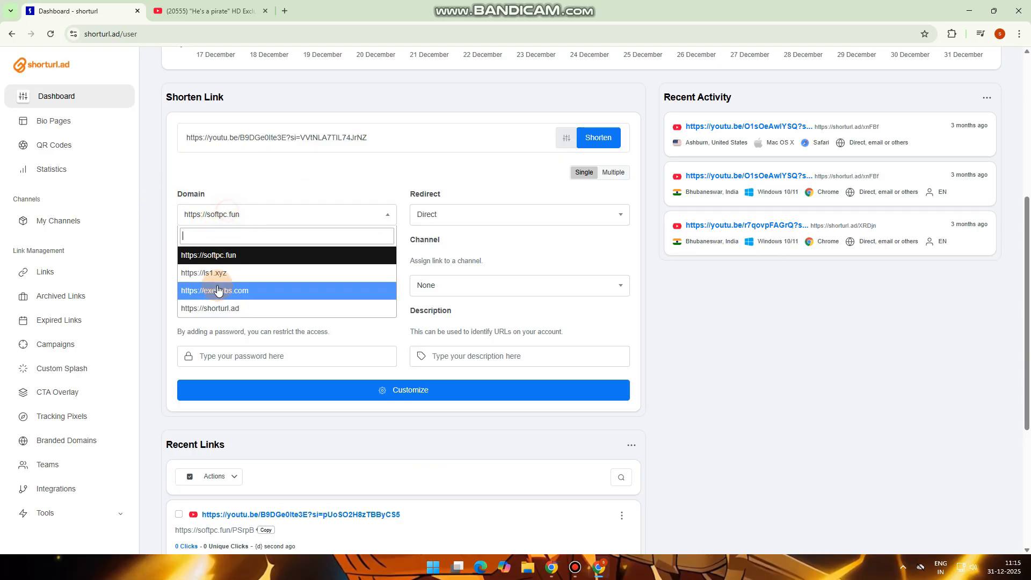
pyautogui.click(218, 256)
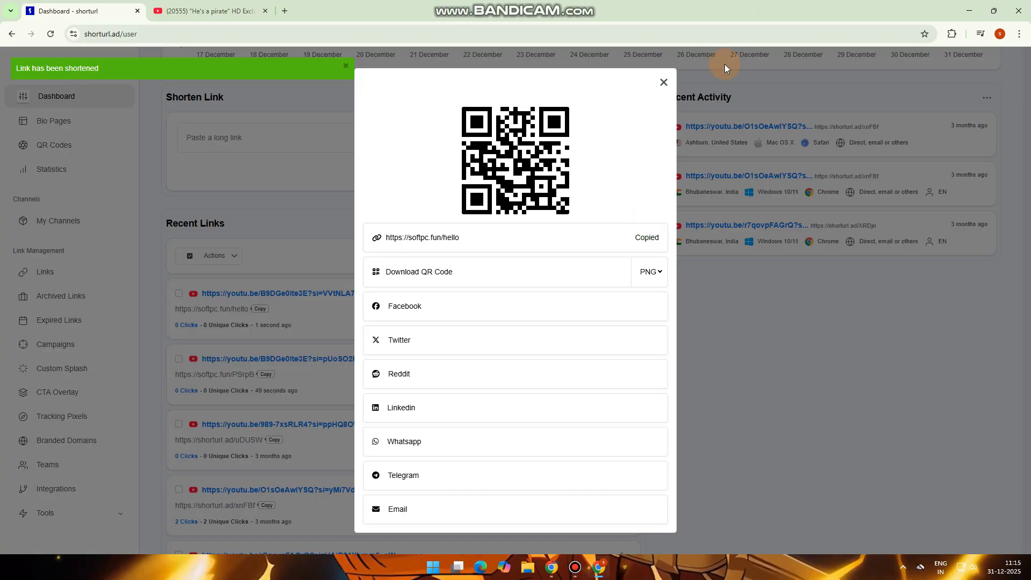
pyautogui.click(662, 79)
pyautogui.click(284, 11)
pyautogui.click(265, 30)
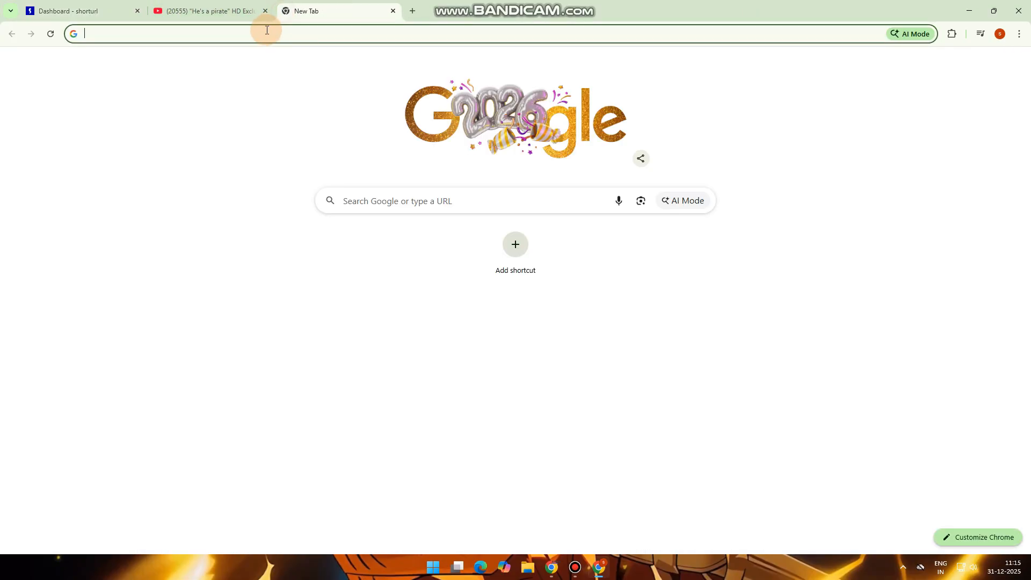
pyautogui.hotkey('ctrl', 'v')
pyautogui.press('Return')
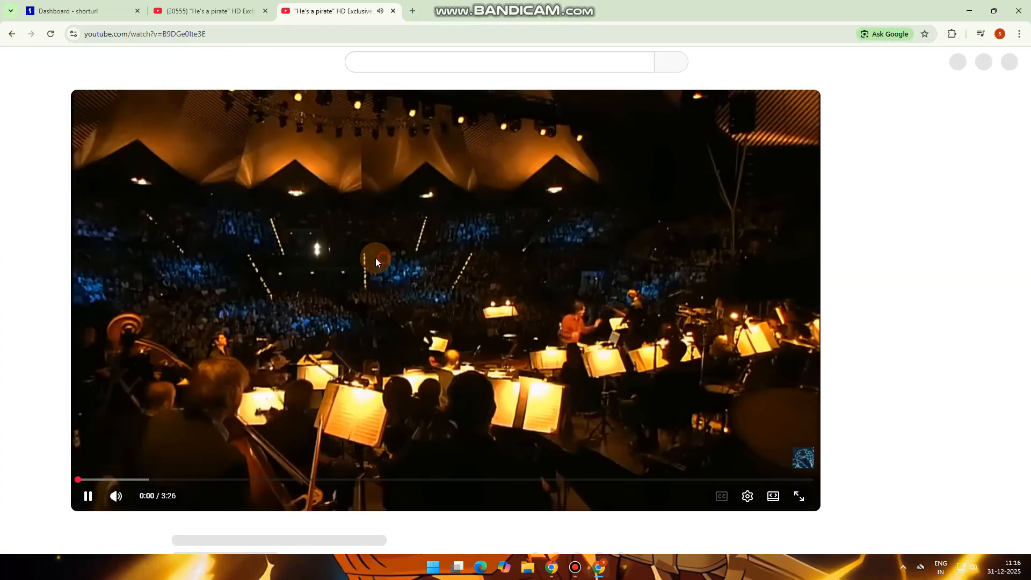
pyautogui.click(375, 262)
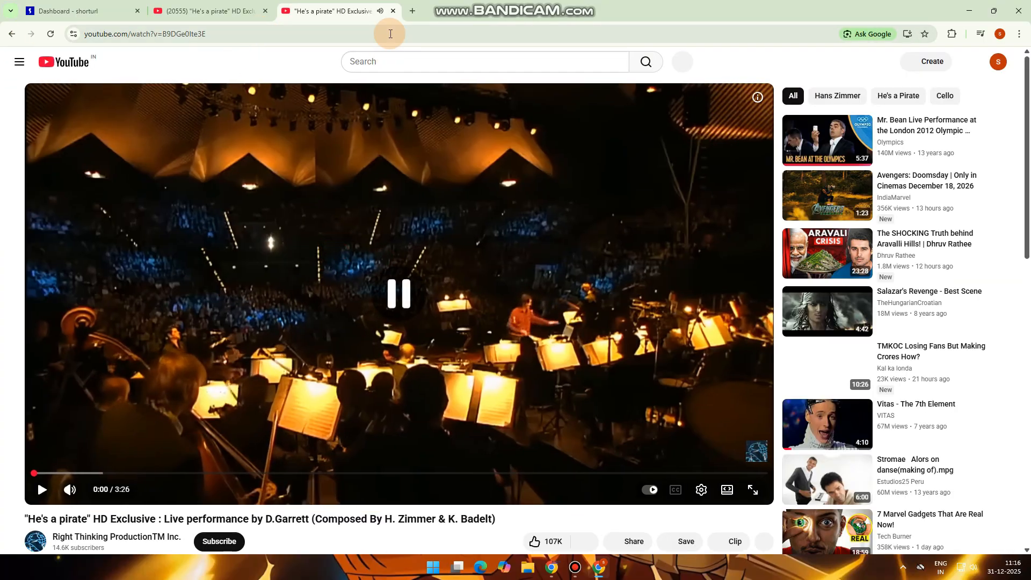
pyautogui.click(395, 11)
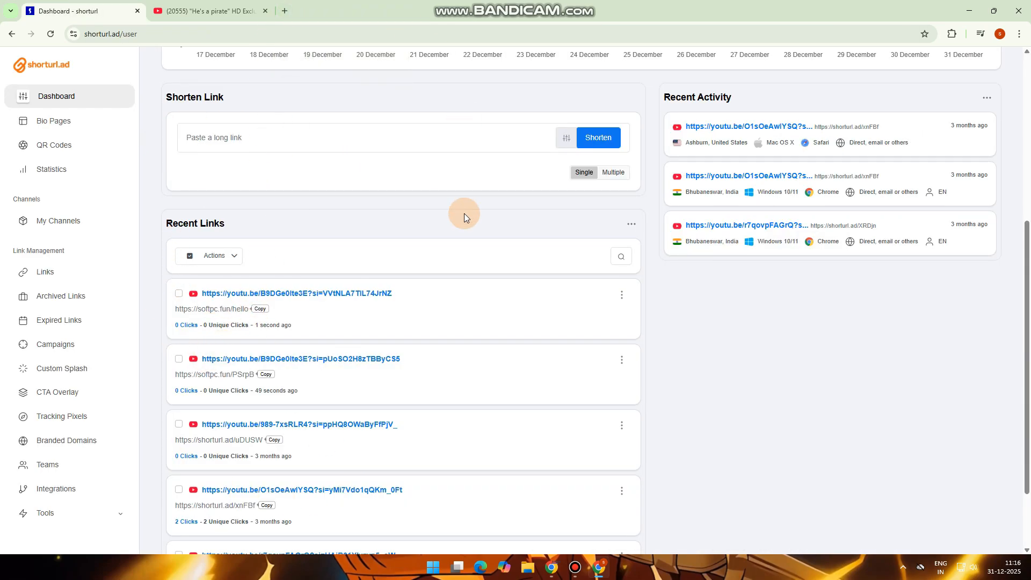
pyautogui.moveTo(1026, 376); pyautogui.dragTo(1028, 305)
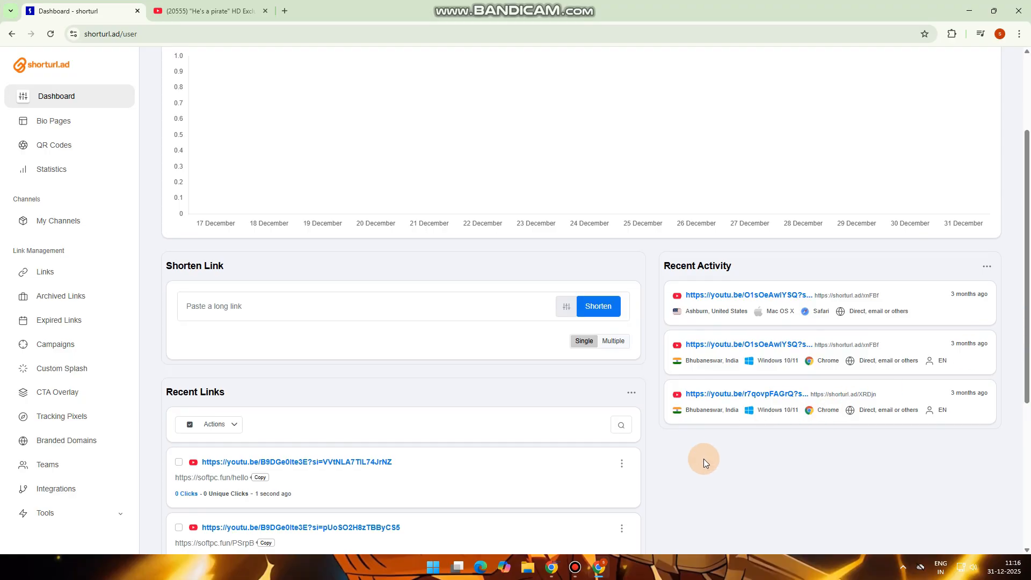
pyautogui.click(577, 569)
pyautogui.click(679, 116)
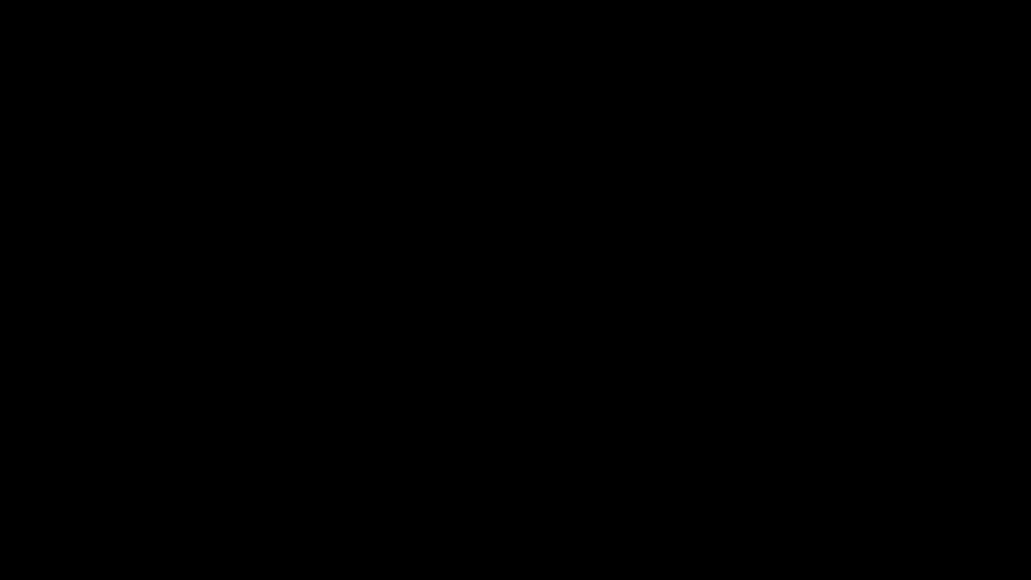